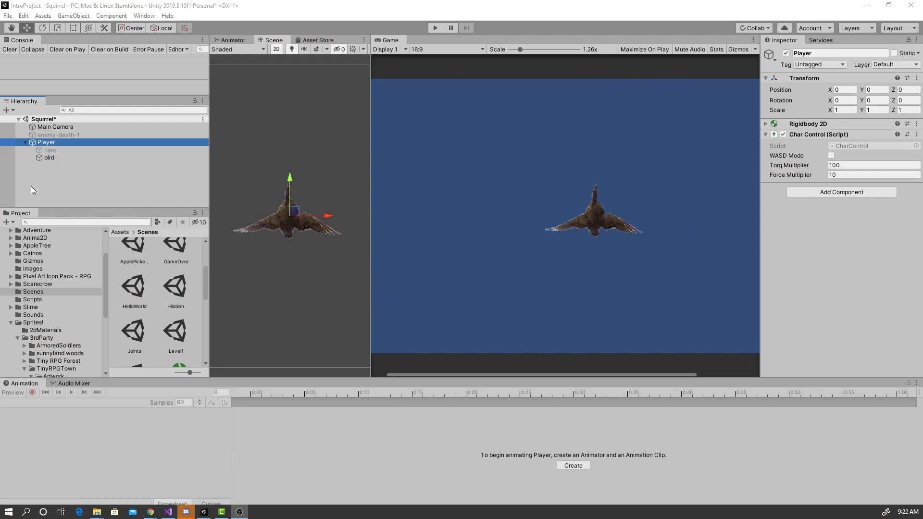
Step: Set the Main Camera's orthographic size to 10
{"action": "left_click", "coordinate": [42, 129]}
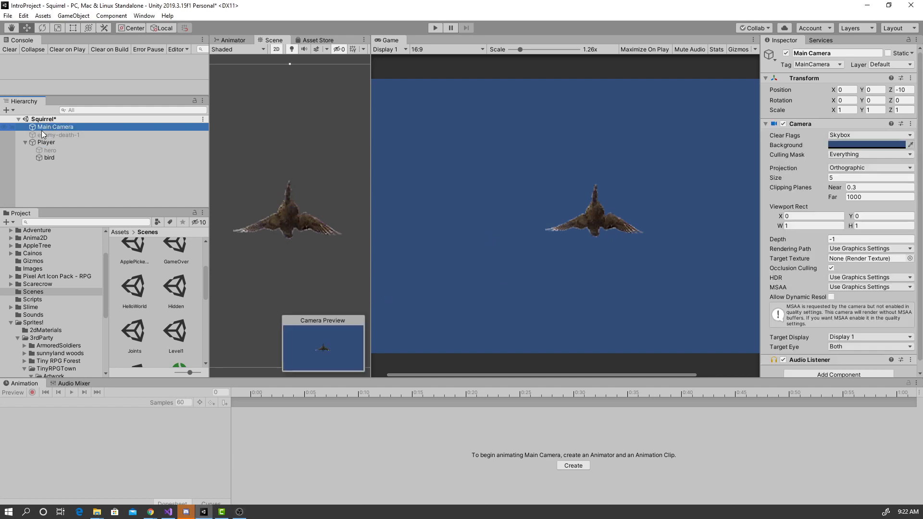
{"action": "left_click", "coordinate": [842, 178]}
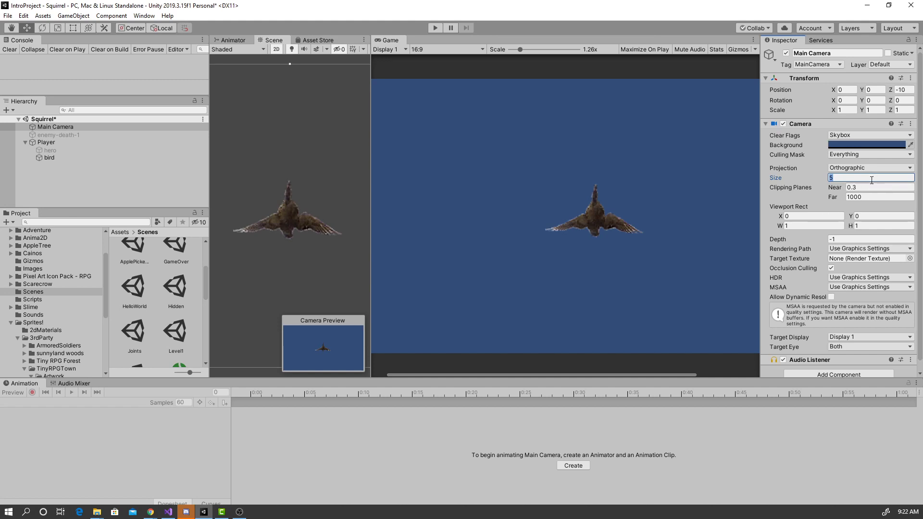
{"action": "type", "text": "10"}
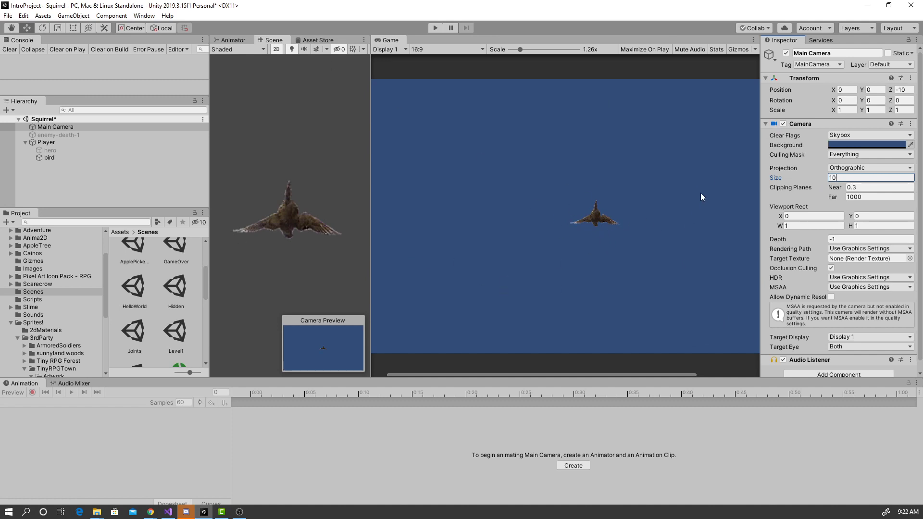
{"action": "key", "text": "Tab"}
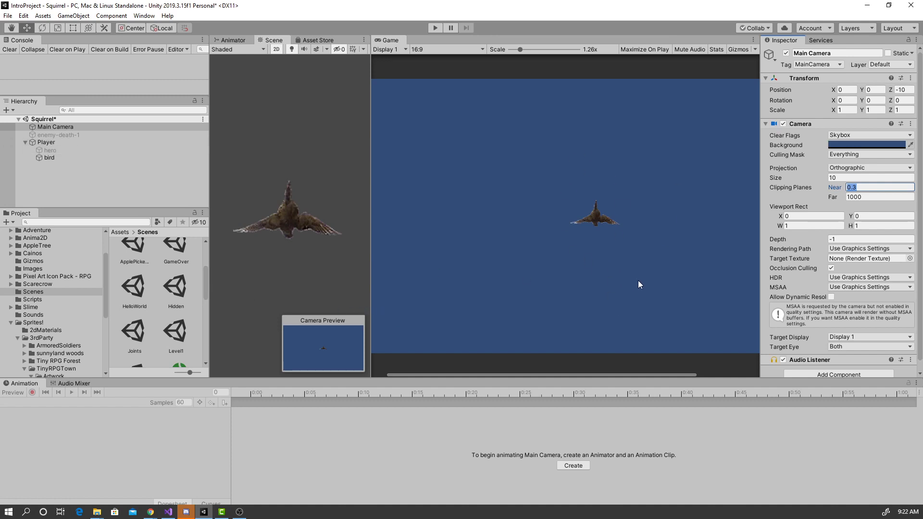
Step: Widen the Scene view and dock the Game view alongside it in the same tab group
{"action": "left_click_drag", "start_coordinate": [369, 209], "coordinate": [682, 238]}
{"action": "scroll", "coordinate": [435, 224], "scroll_direction": "down", "scroll_amount": 5}
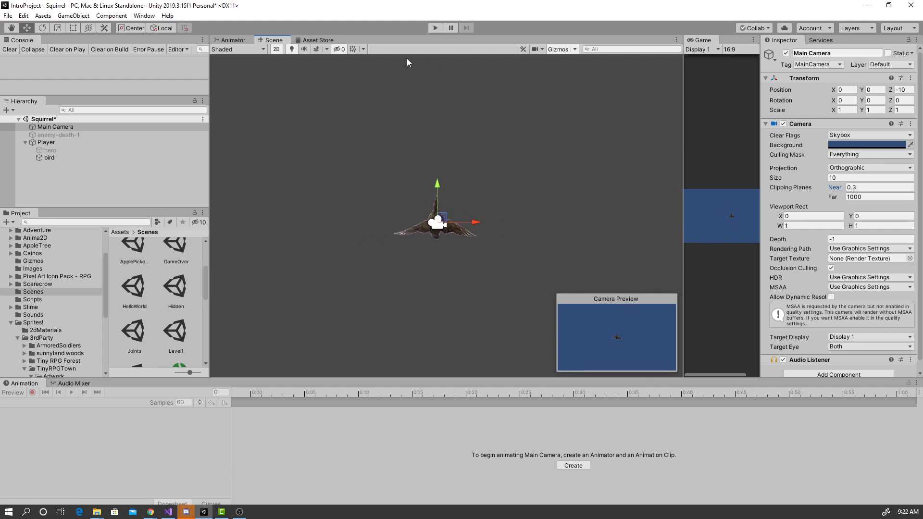
{"action": "left_click_drag", "start_coordinate": [698, 35], "coordinate": [380, 42]}
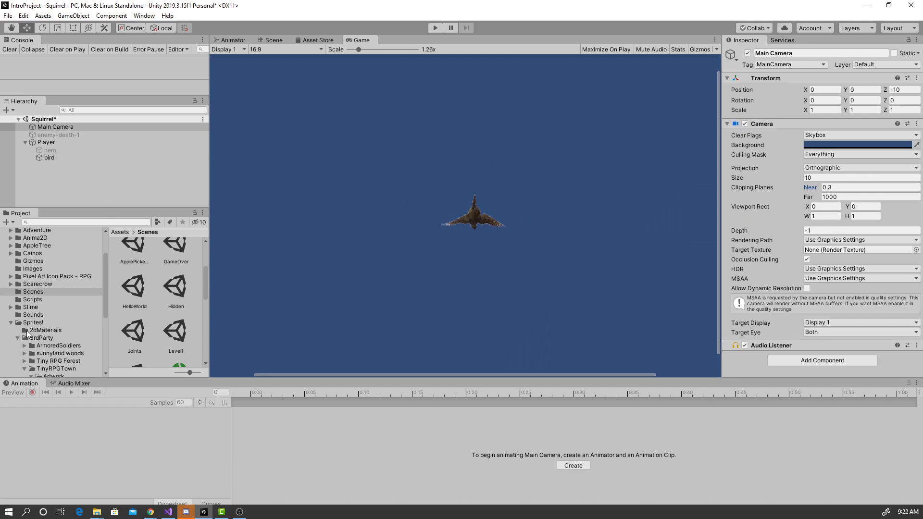
Step: Add a Circle Collider 2D component to the Player object
{"action": "left_click", "coordinate": [44, 142]}
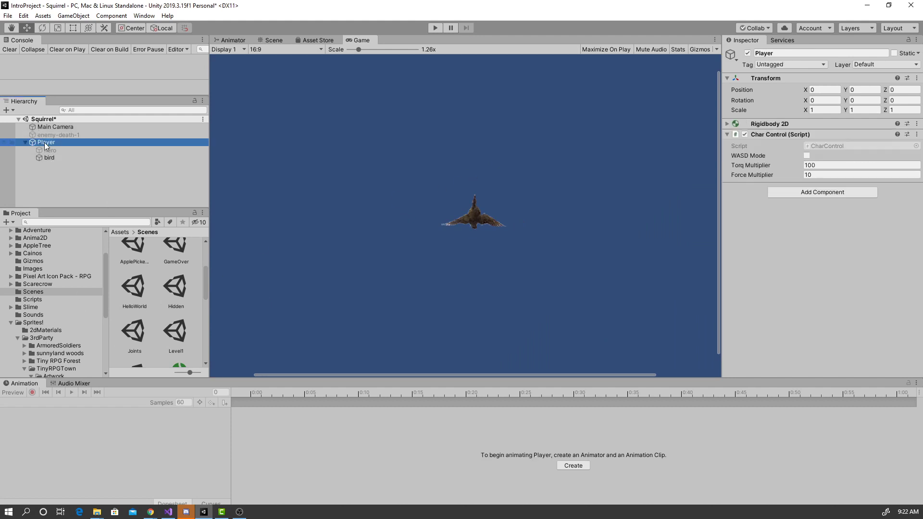
{"action": "left_click", "coordinate": [803, 193]}
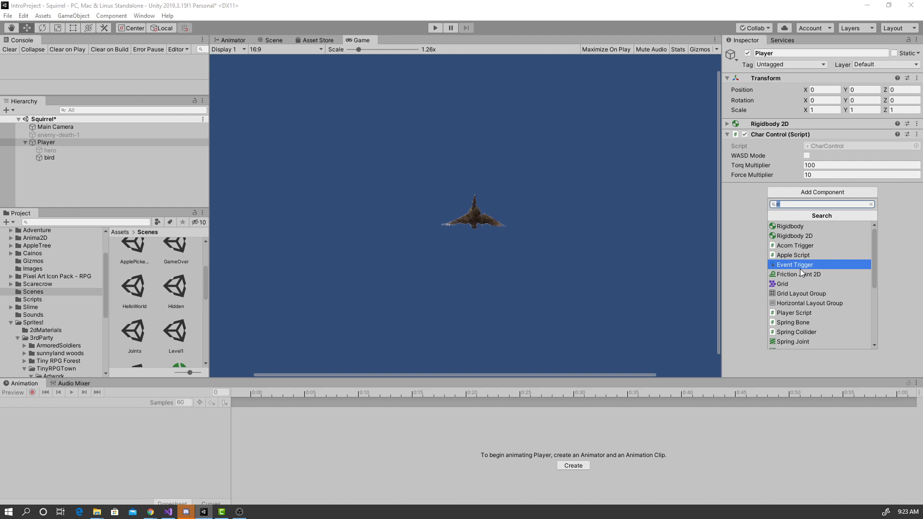
{"action": "type", "text": "coll"}
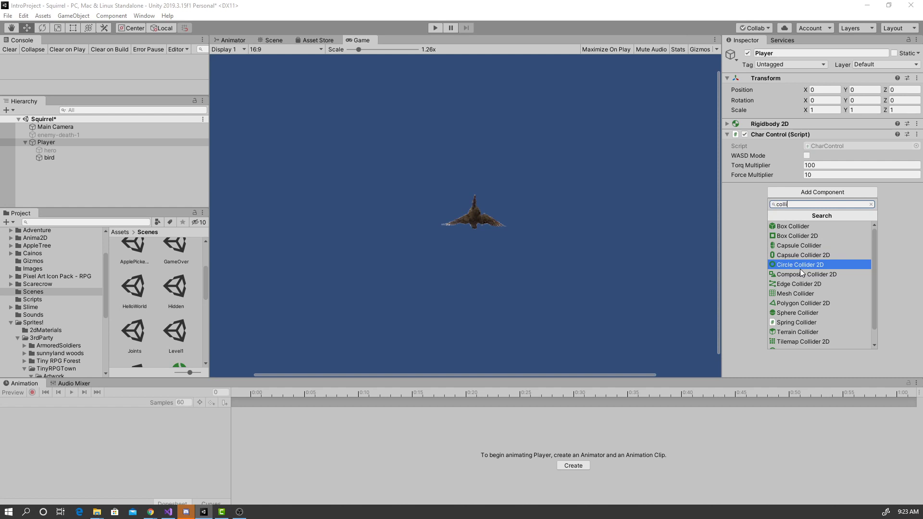
{"action": "left_click", "coordinate": [800, 270]}
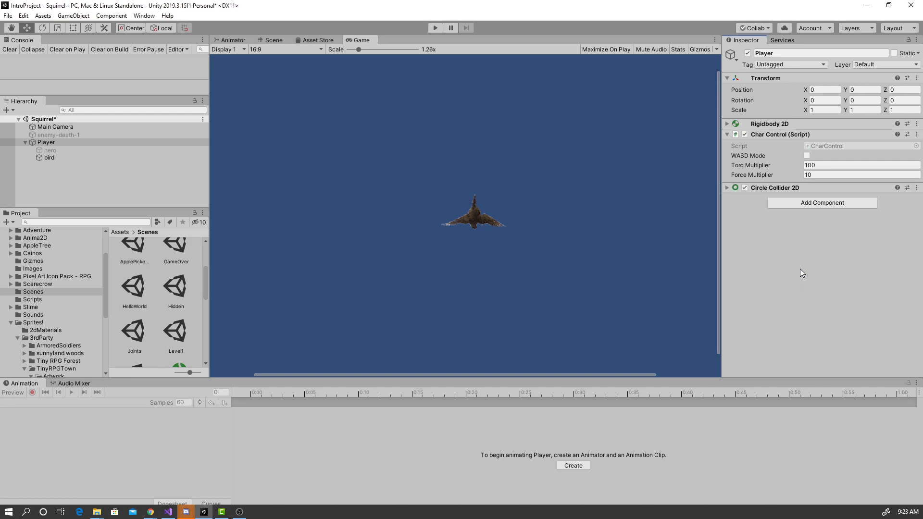
Step: Set the radius of the Player's Circle Collider 2D to 1, checking its outline around the bird in the Scene view
{"action": "left_click", "coordinate": [727, 188]}
{"action": "left_click", "coordinate": [727, 188]}
{"action": "left_click", "coordinate": [726, 188]}
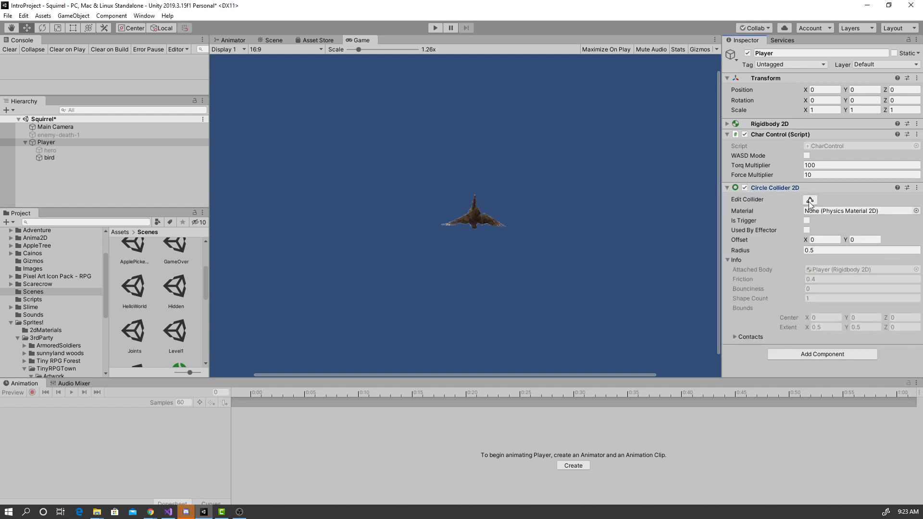
{"action": "left_click", "coordinate": [810, 200]}
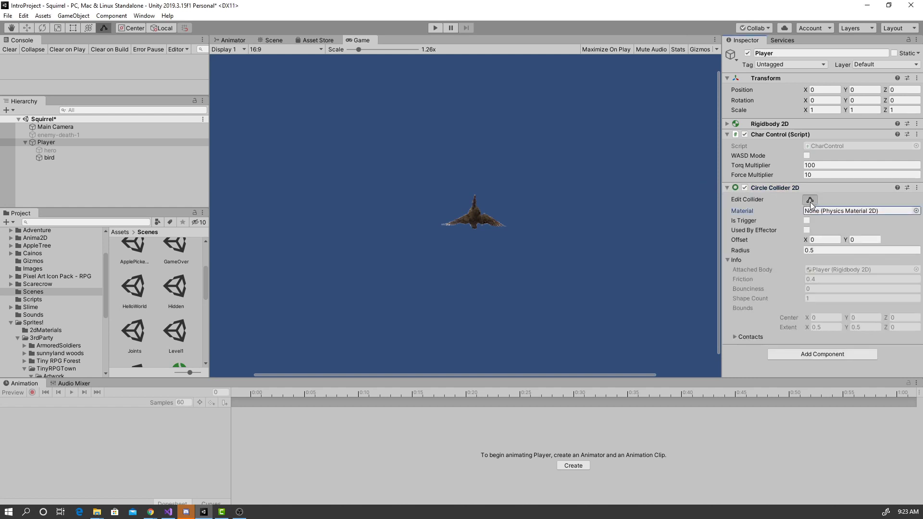
{"action": "left_click", "coordinate": [274, 40]}
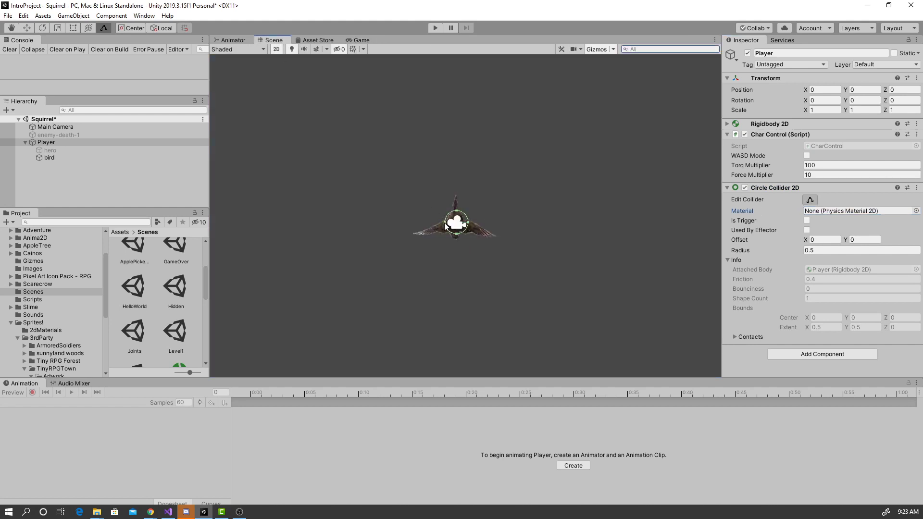
{"action": "left_click", "coordinate": [830, 250]}
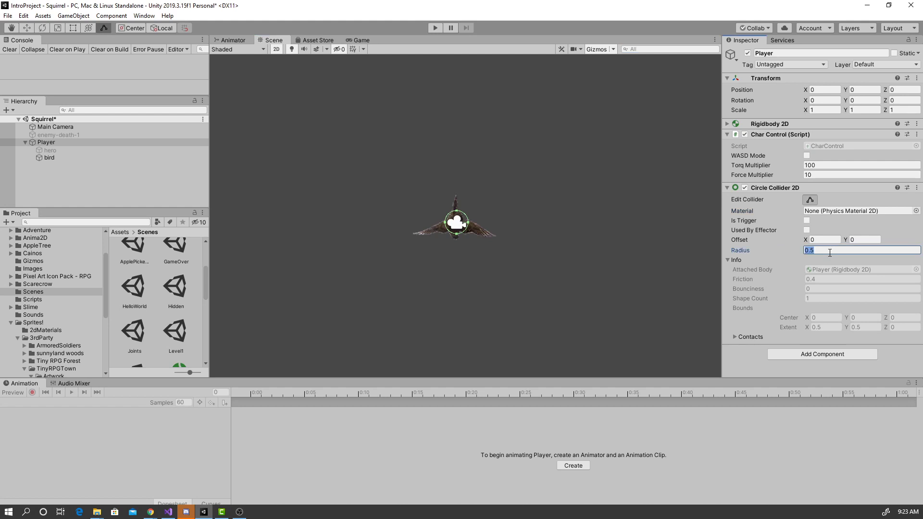
{"action": "type", "text": ".75"}
{"action": "key", "text": "BackSpace"}
{"action": "key", "text": "BackSpace"}
{"action": "key", "text": "BackSpace"}
{"action": "type", "text": "1"}
{"action": "left_click", "coordinate": [624, 258]}
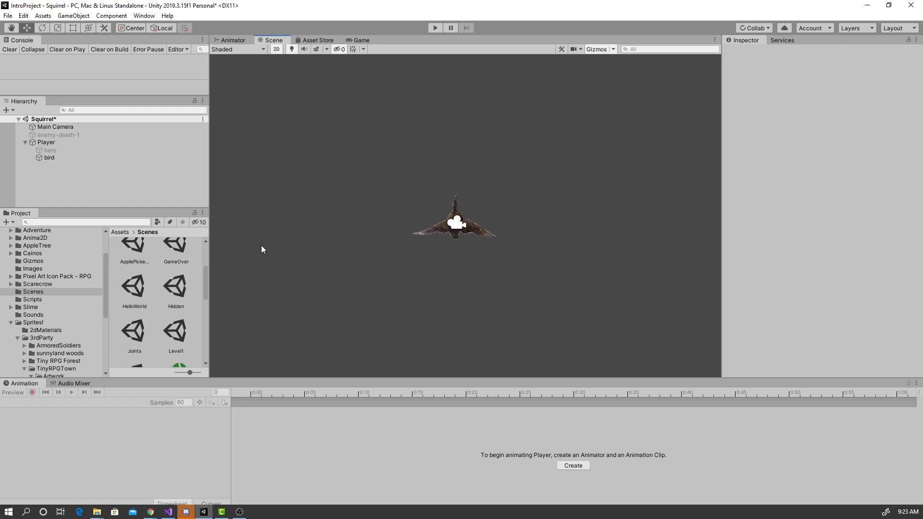
Step: Collapse the Sprites! folder and dock the Project window with the Hierarchy, leaving the Hierarchy in front
{"action": "left_click", "coordinate": [12, 322]}
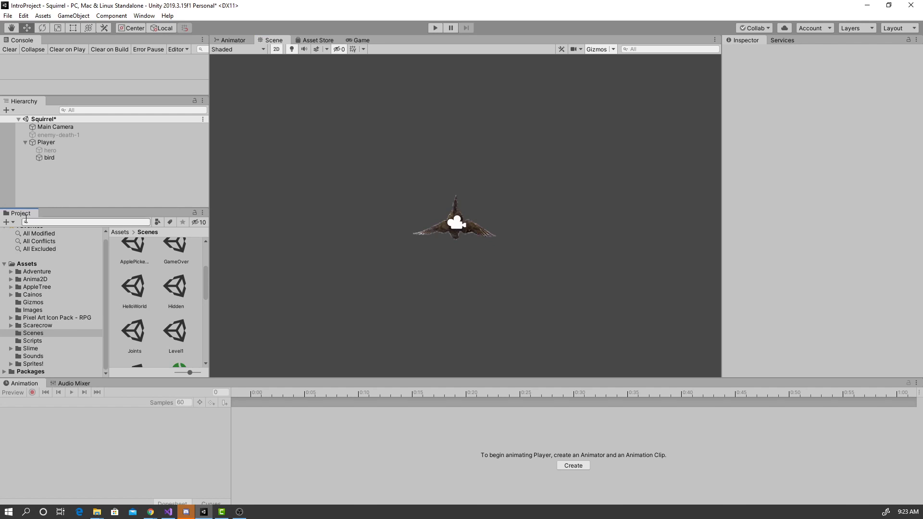
{"action": "left_click_drag", "start_coordinate": [22, 214], "coordinate": [66, 103]}
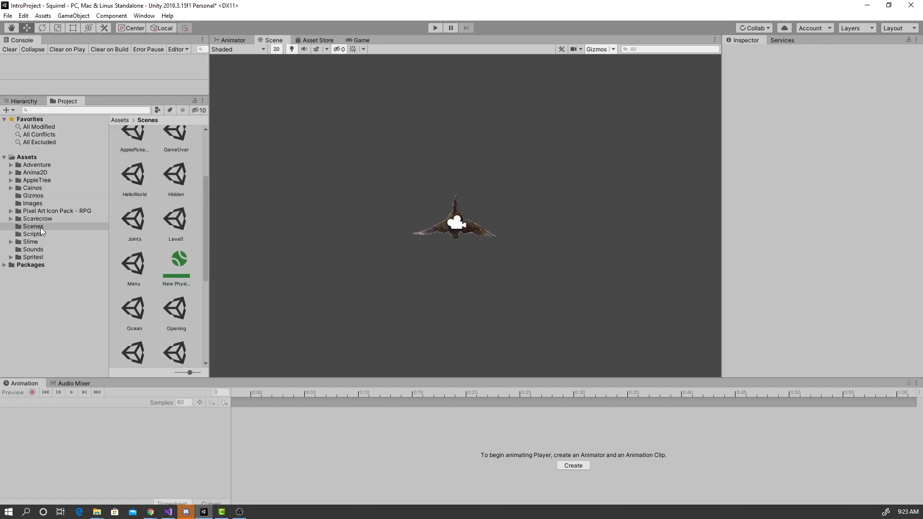
{"action": "left_click", "coordinate": [27, 102]}
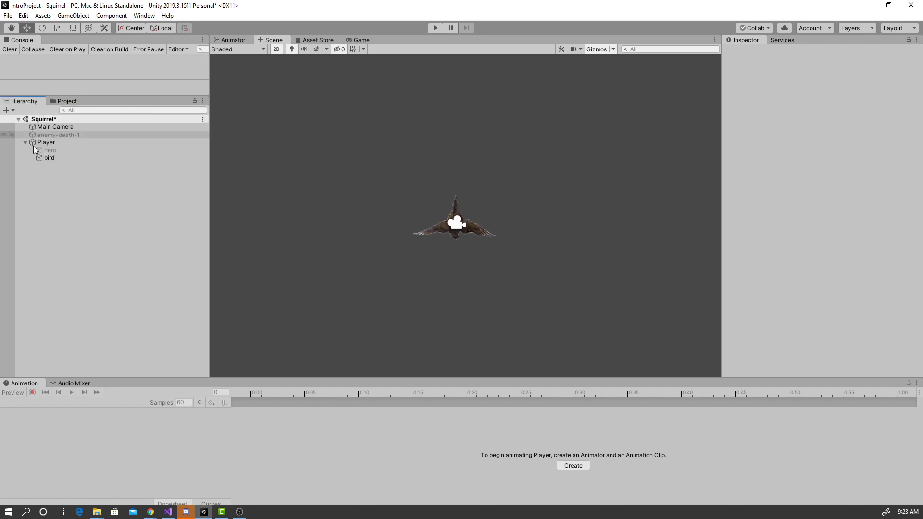
Step: Collapse the Player object and create a 2D Tilemap with its parent Grid in the Squirrel scene
{"action": "left_click", "coordinate": [48, 143]}
{"action": "left_click", "coordinate": [25, 143]}
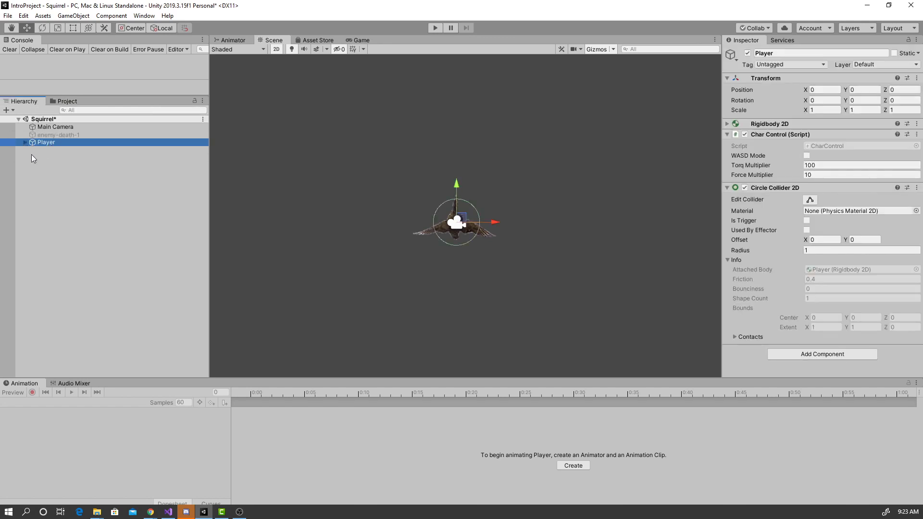
{"action": "right_click", "coordinate": [35, 184]}
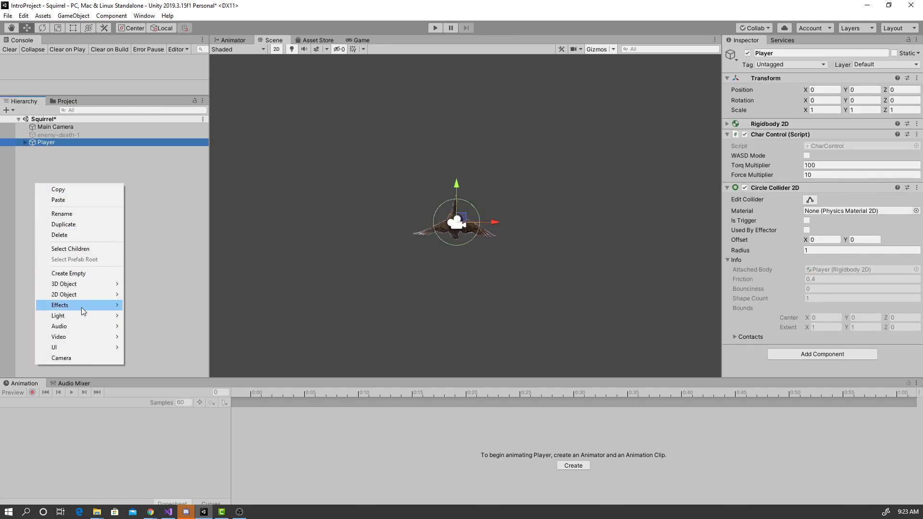
{"action": "mouse_move", "coordinate": [85, 347]}
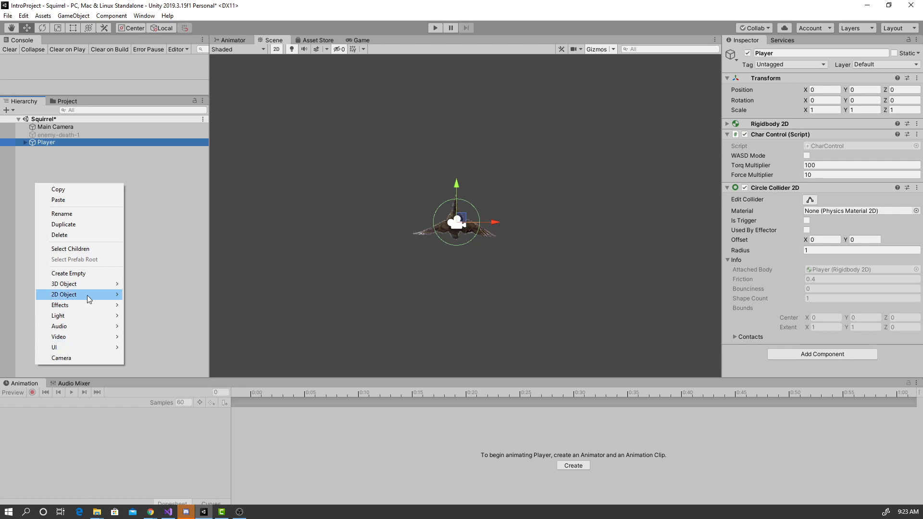
{"action": "mouse_move", "coordinate": [92, 299]}
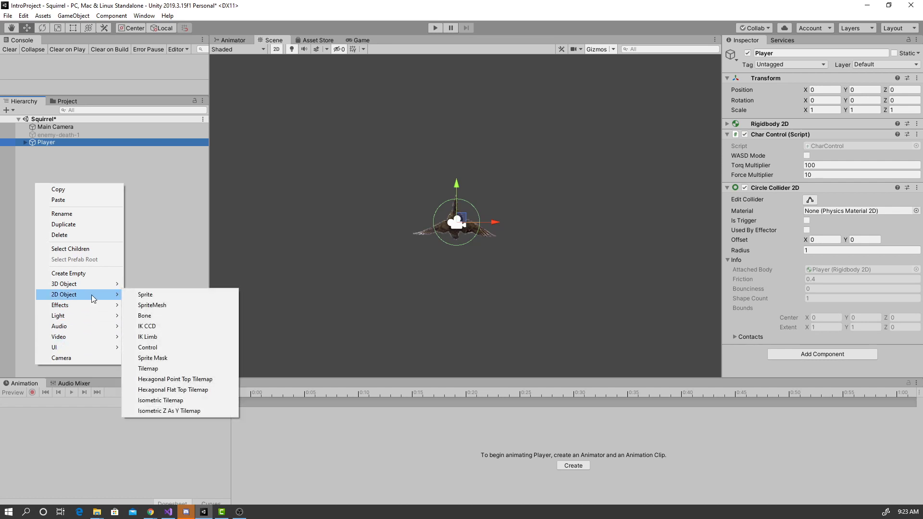
{"action": "left_click", "coordinate": [169, 371]}
{"action": "left_click", "coordinate": [25, 150]}
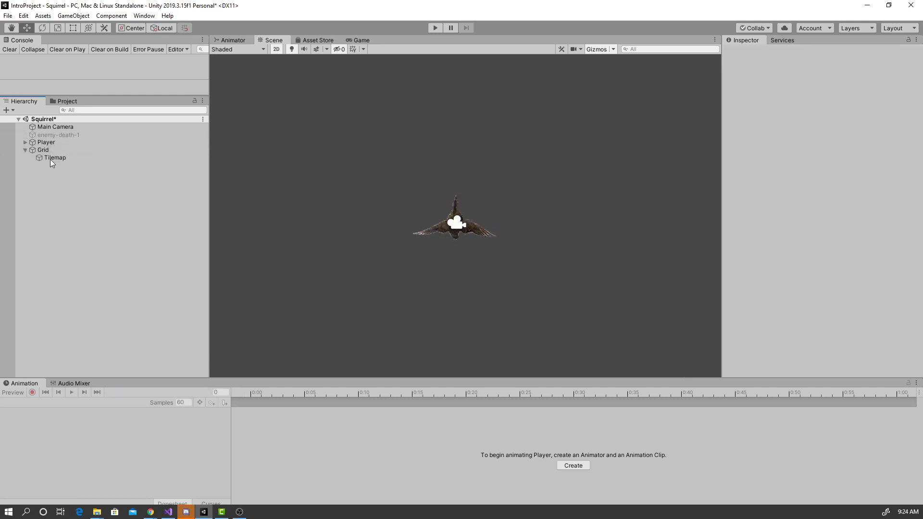
Step: Inspect the components of the Grid object and its child Tilemap
{"action": "left_click", "coordinate": [50, 151]}
{"action": "left_click", "coordinate": [53, 158]}
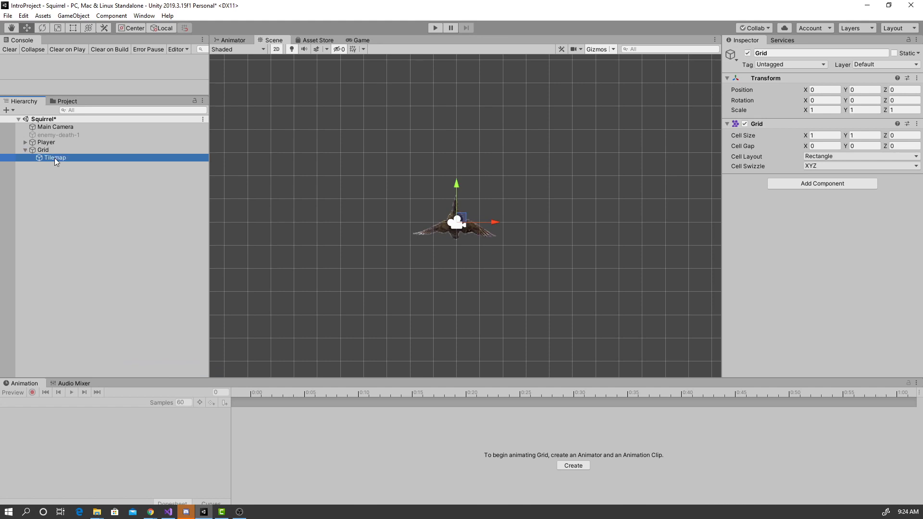
{"action": "left_click", "coordinate": [47, 151]}
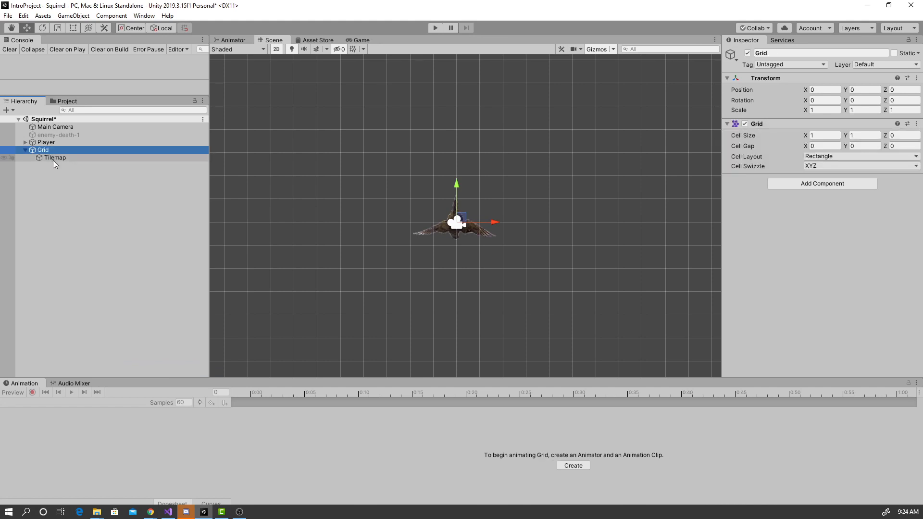
{"action": "left_click", "coordinate": [53, 159]}
{"action": "left_click", "coordinate": [50, 150]}
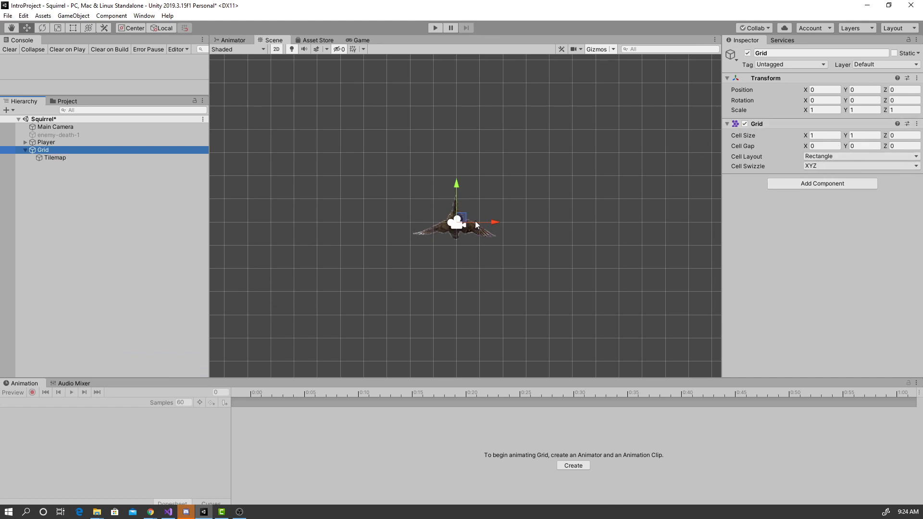
Step: Open the Tile Palette window for the Tilemap object and move it clear of the bird in the Scene view
{"action": "left_click", "coordinate": [55, 158]}
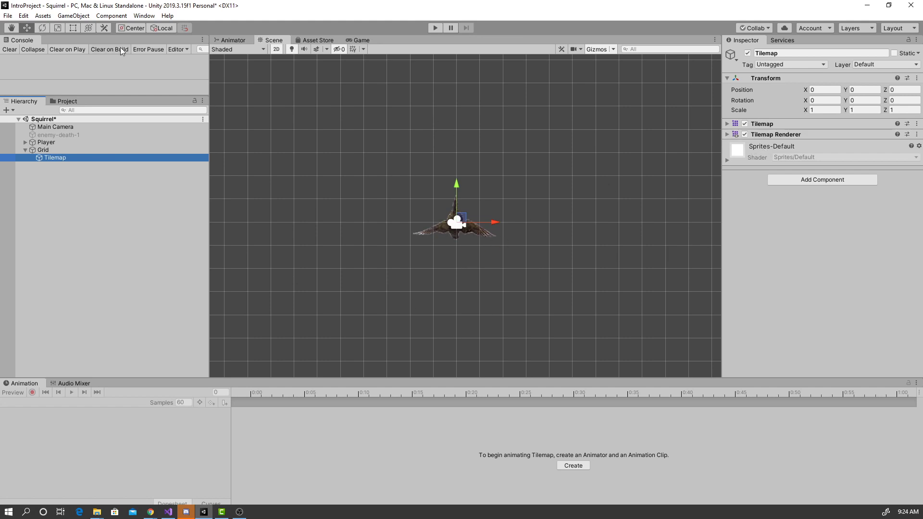
{"action": "left_click", "coordinate": [144, 17]}
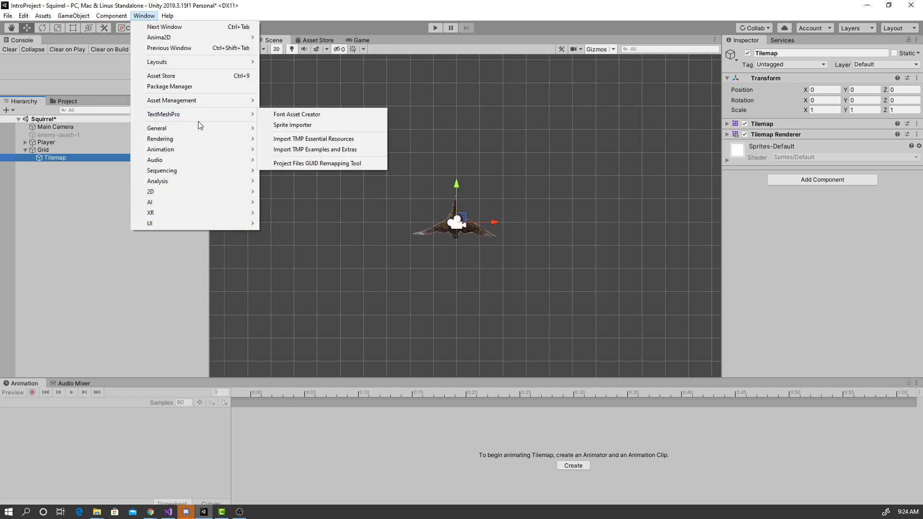
{"action": "mouse_move", "coordinate": [175, 192]}
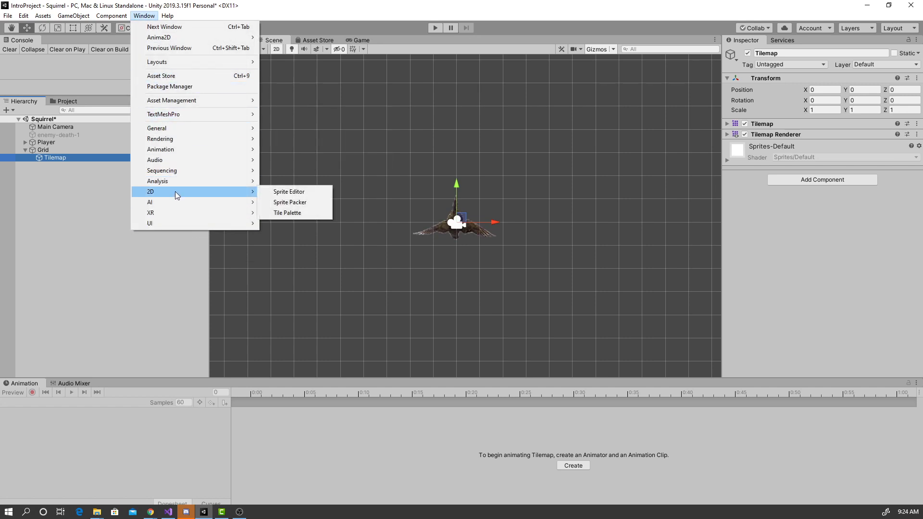
{"action": "left_click", "coordinate": [287, 213]}
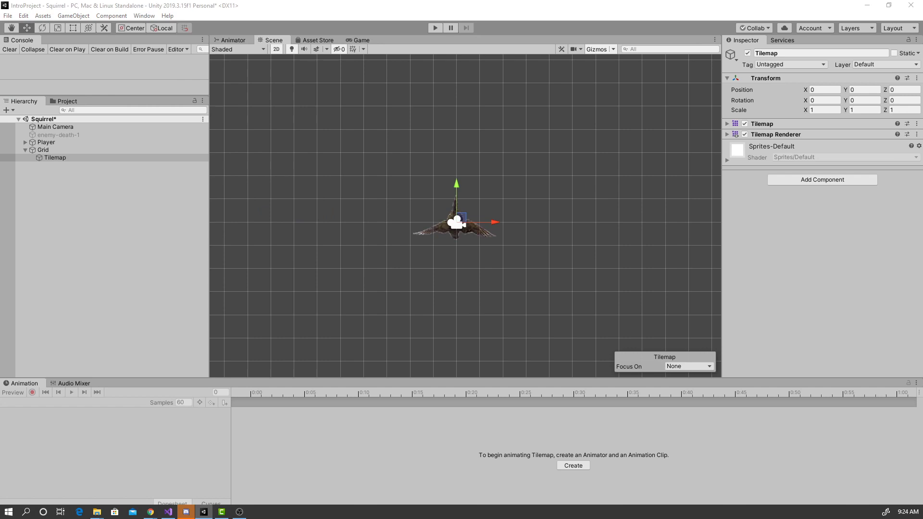
{"action": "left_click_drag", "start_coordinate": [817, 145], "coordinate": [768, 246]}
Step: Preview the TinyRPG2 and BayatGames tile palettes, and set the active palette to rpg2
{"action": "left_click", "coordinate": [673, 284]}
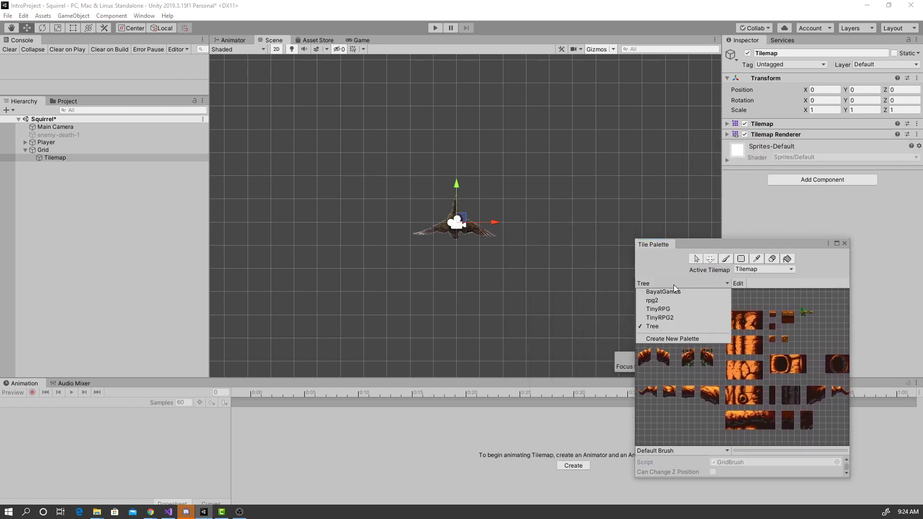
{"action": "left_click", "coordinate": [662, 319]}
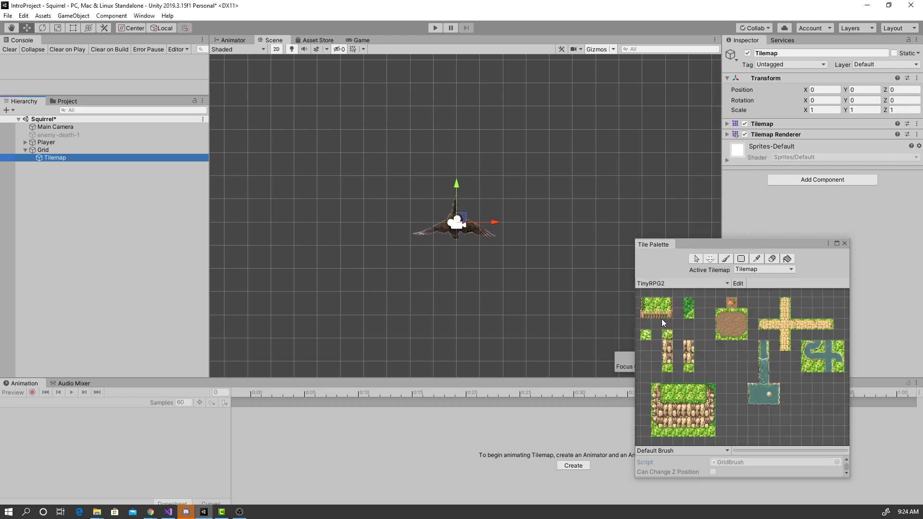
{"action": "left_click", "coordinate": [668, 281]}
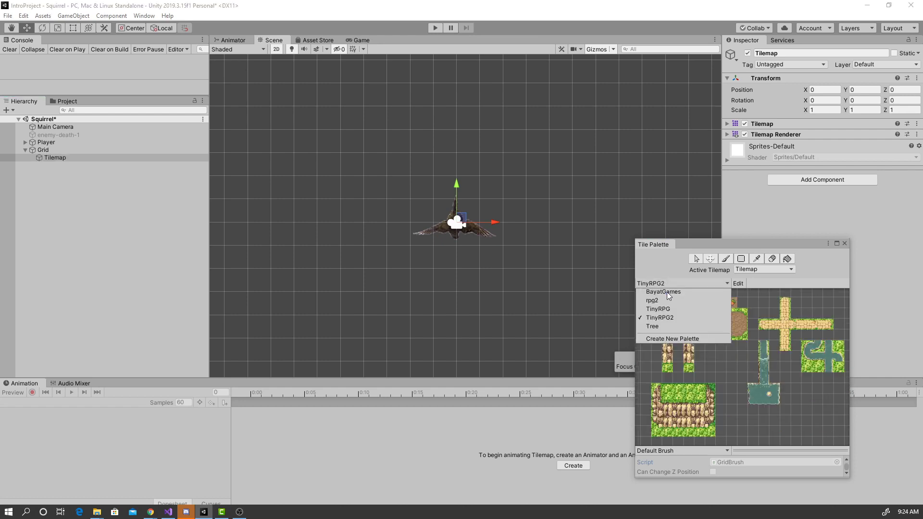
{"action": "left_click", "coordinate": [666, 293]}
{"action": "left_click", "coordinate": [668, 284]}
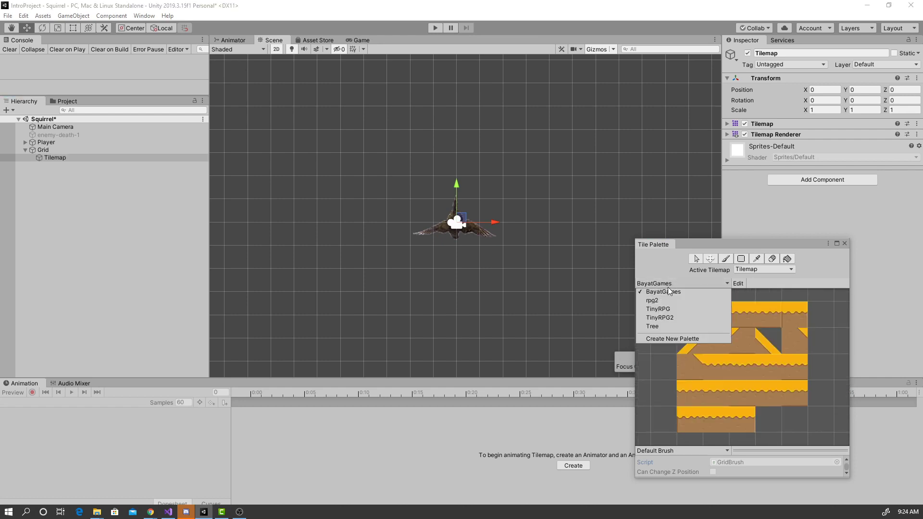
{"action": "left_click", "coordinate": [663, 301]}
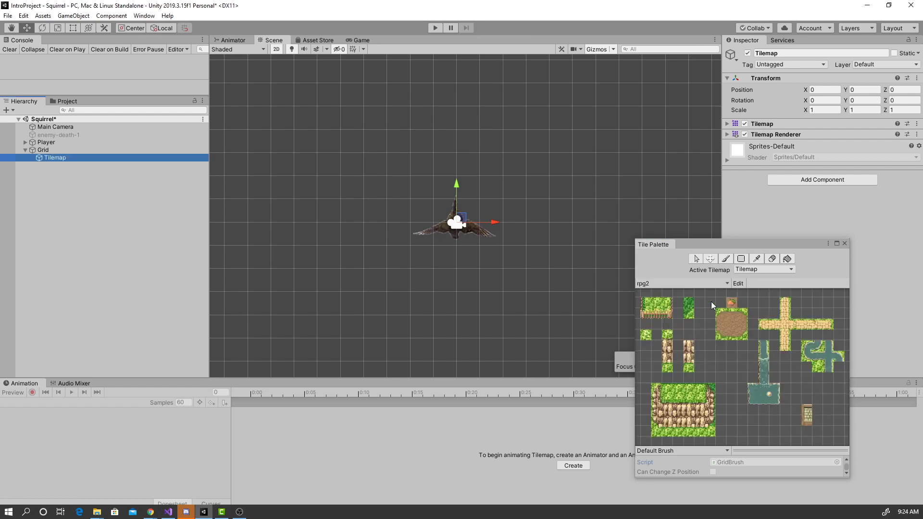
Step: Preview the Tree tile palette and set the active palette to TinyRPG2
{"action": "left_click", "coordinate": [682, 287]}
{"action": "left_click", "coordinate": [669, 328]}
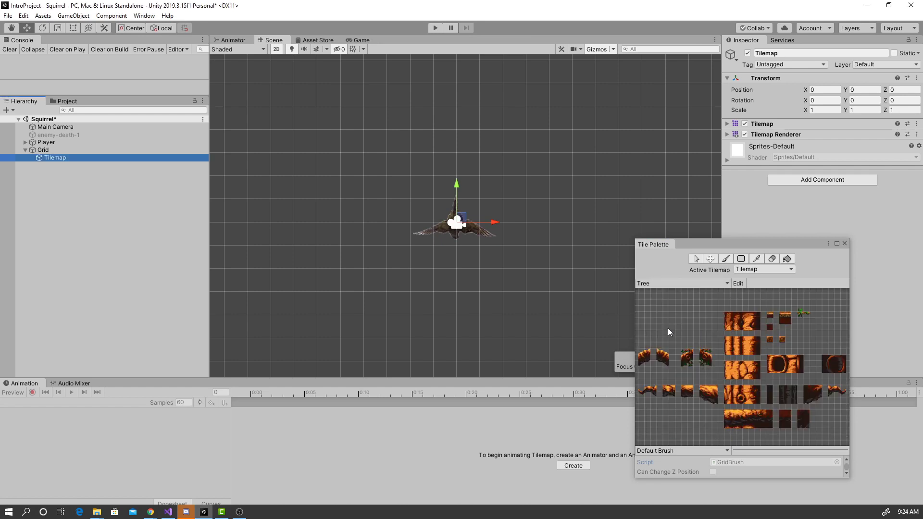
{"action": "left_click", "coordinate": [665, 284]}
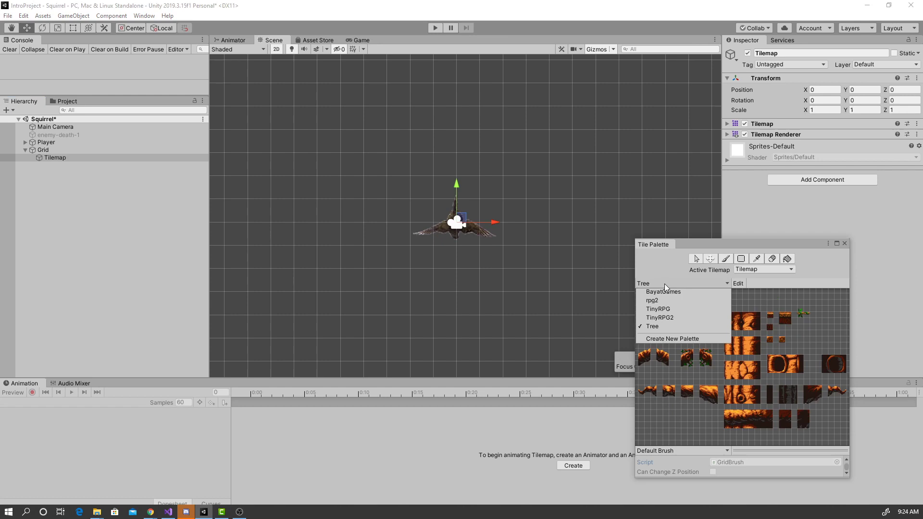
{"action": "left_click", "coordinate": [664, 321]}
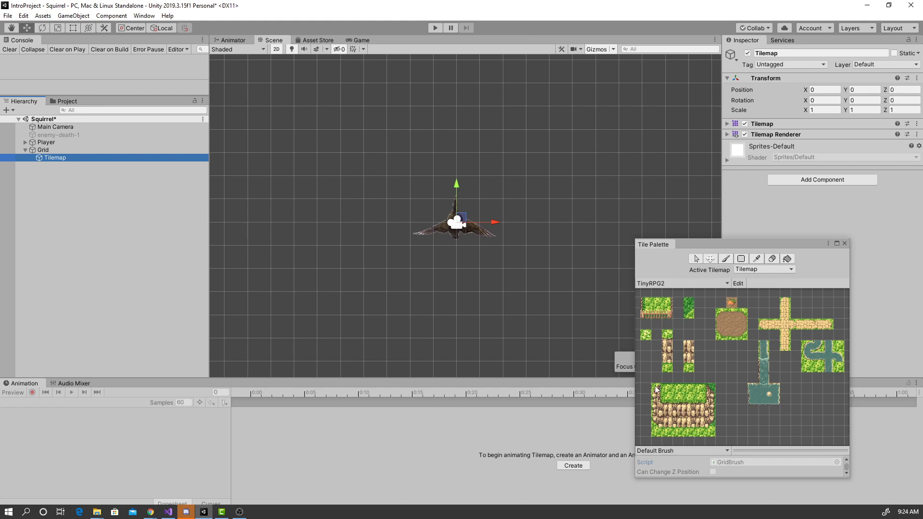
Step: Paint a closed rectangular border of rock cliff tiles around the bird, about 21 by 14 tiles and one tile thick
{"action": "left_click", "coordinate": [685, 412]}
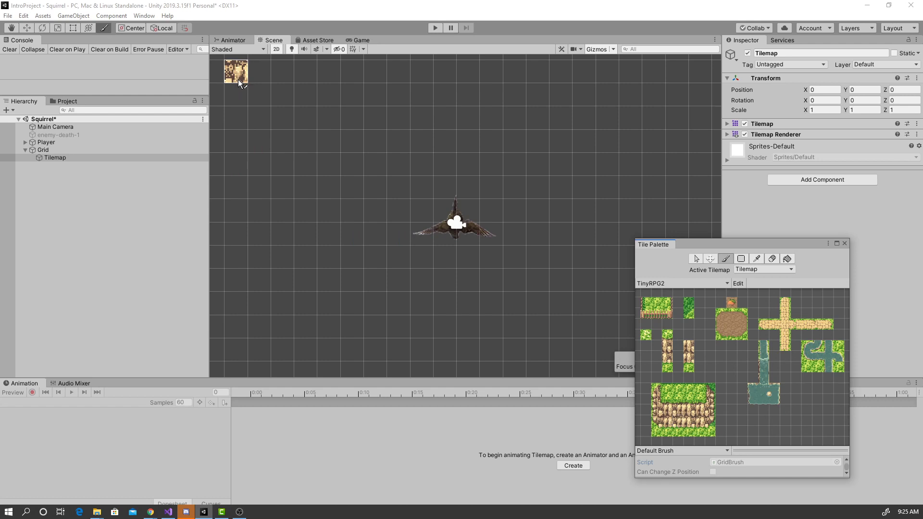
{"action": "left_click", "coordinate": [238, 82]}
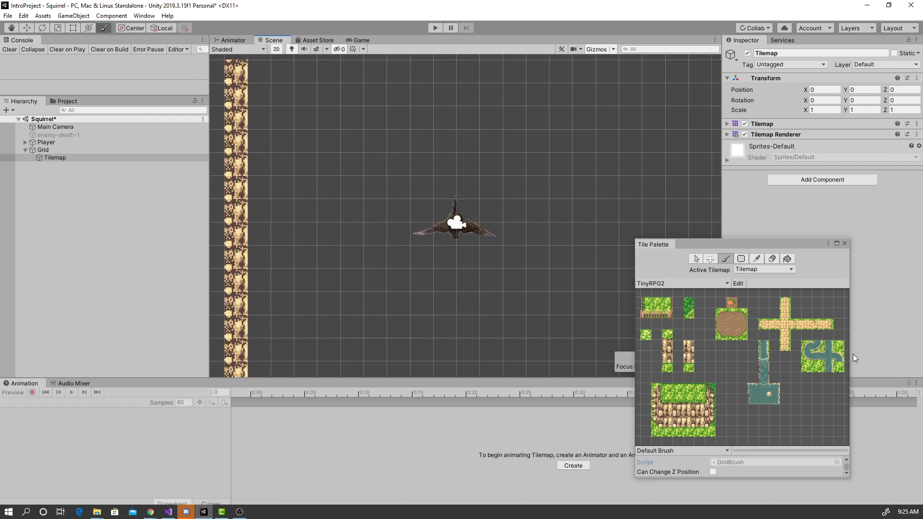
{"action": "left_click", "coordinate": [741, 259]}
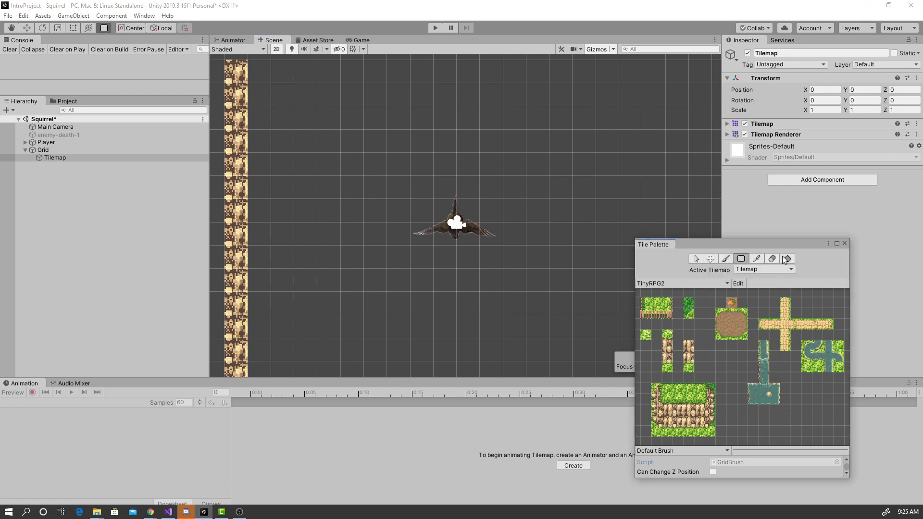
{"action": "left_click_drag", "start_coordinate": [236, 79], "coordinate": [400, 79]}
{"action": "left_click_drag", "start_coordinate": [514, 77], "coordinate": [696, 177]}
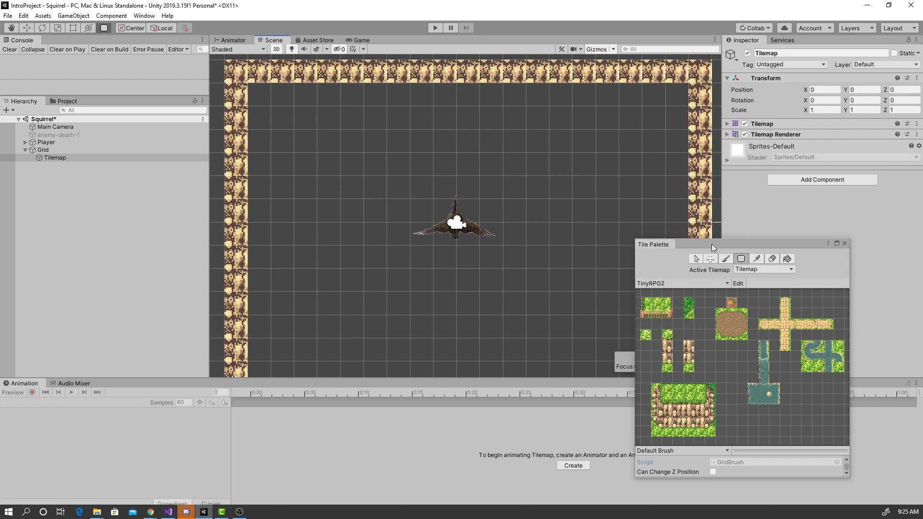
{"action": "left_click_drag", "start_coordinate": [712, 244], "coordinate": [819, 244]}
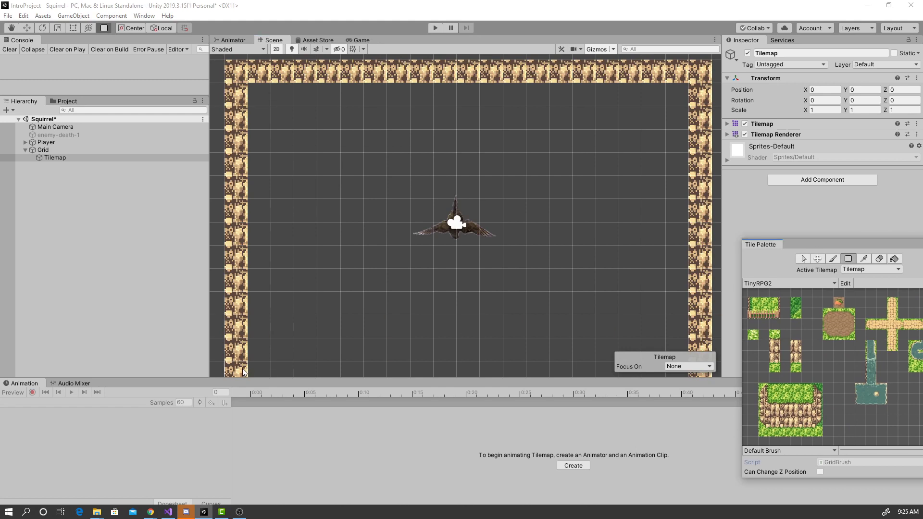
{"action": "left_click_drag", "start_coordinate": [243, 368], "coordinate": [678, 374]}
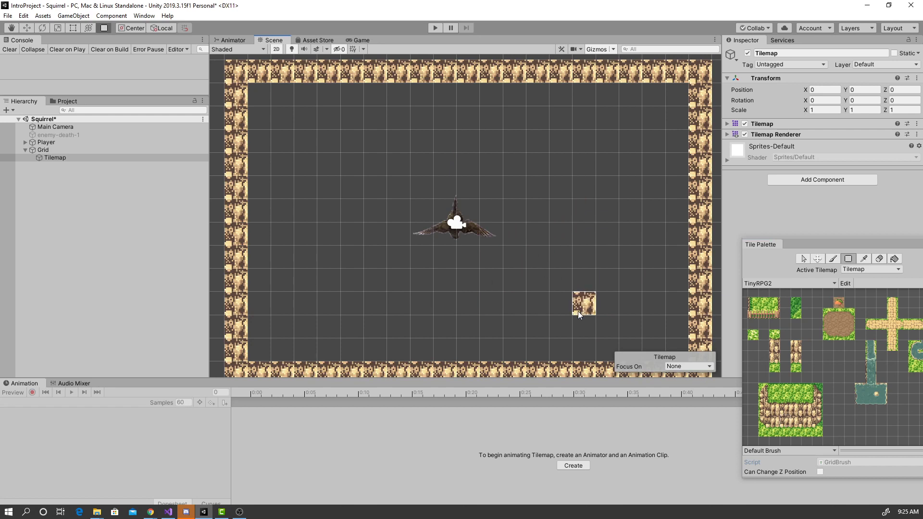
Step: Paint inner rock walls: a three-tile column on the lower border, and an L-shaped wall and a two-tile stub off the right border
{"action": "left_click_drag", "start_coordinate": [556, 303], "coordinate": [560, 356]}
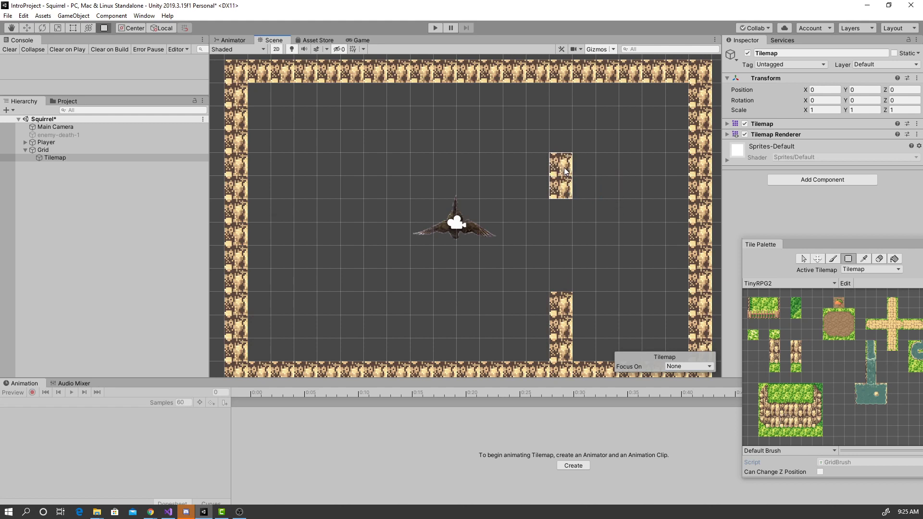
{"action": "mouse_move", "coordinate": [564, 168]}
{"action": "left_mouse_down"}
{"action": "mouse_move", "coordinate": [641, 168]}
{"action": "mouse_move", "coordinate": [557, 164]}
{"action": "mouse_move", "coordinate": [678, 168]}
{"action": "left_mouse_up"}
{"action": "left_click", "coordinate": [833, 258]}
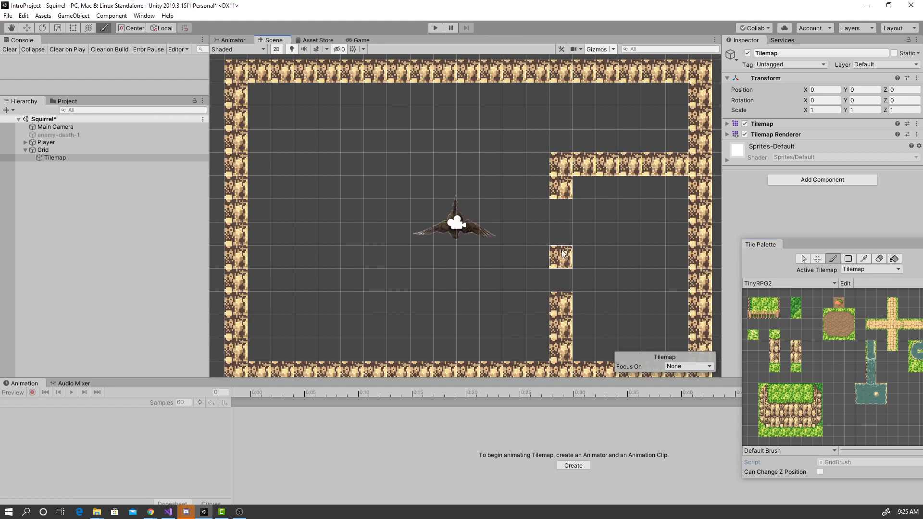
{"action": "left_click", "coordinate": [582, 192]}
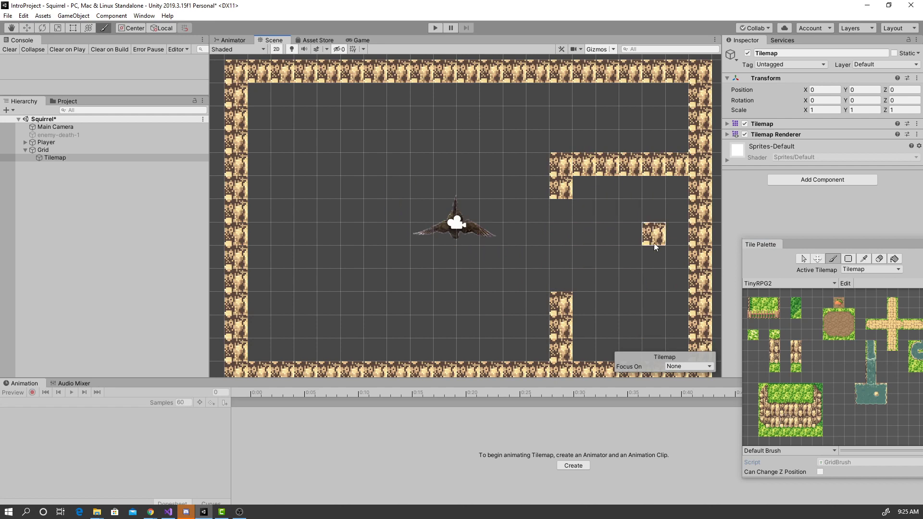
{"action": "left_click_drag", "start_coordinate": [661, 250], "coordinate": [684, 253]}
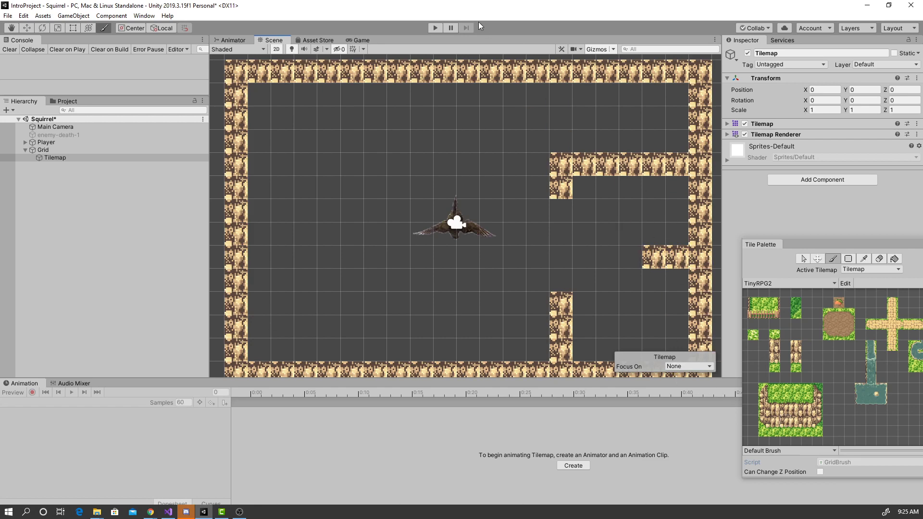
Step: Test-play the scene by flying the bird around the painted walls, and close the Tile Palette window after stopping
{"action": "left_click", "coordinate": [435, 27]}
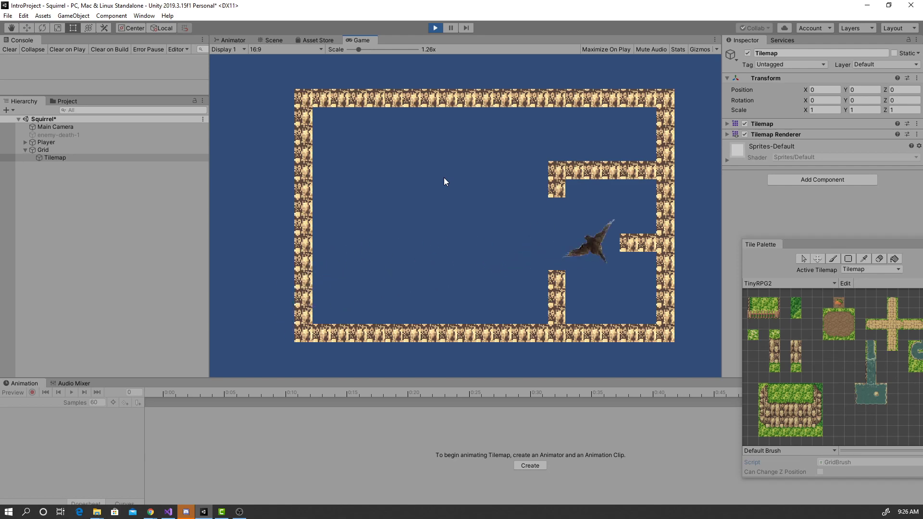
{"action": "left_click", "coordinate": [435, 28]}
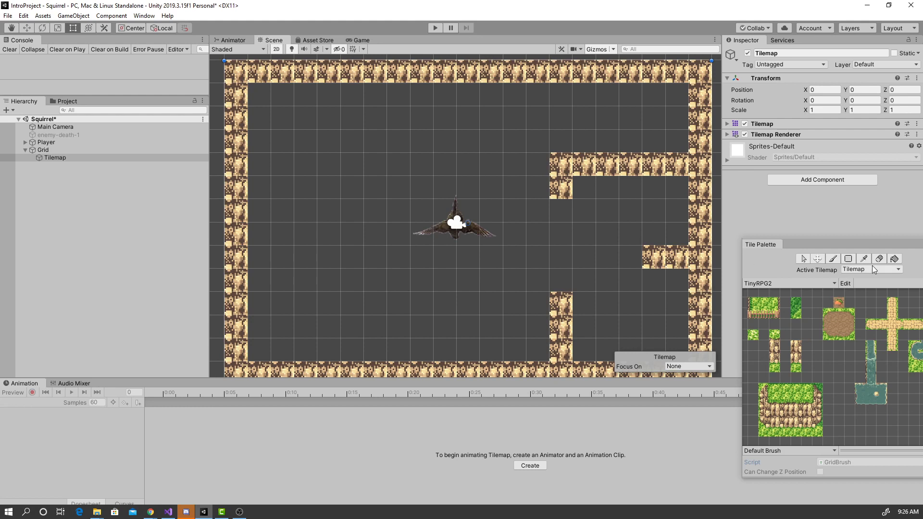
{"action": "left_click_drag", "start_coordinate": [868, 241], "coordinate": [730, 245]}
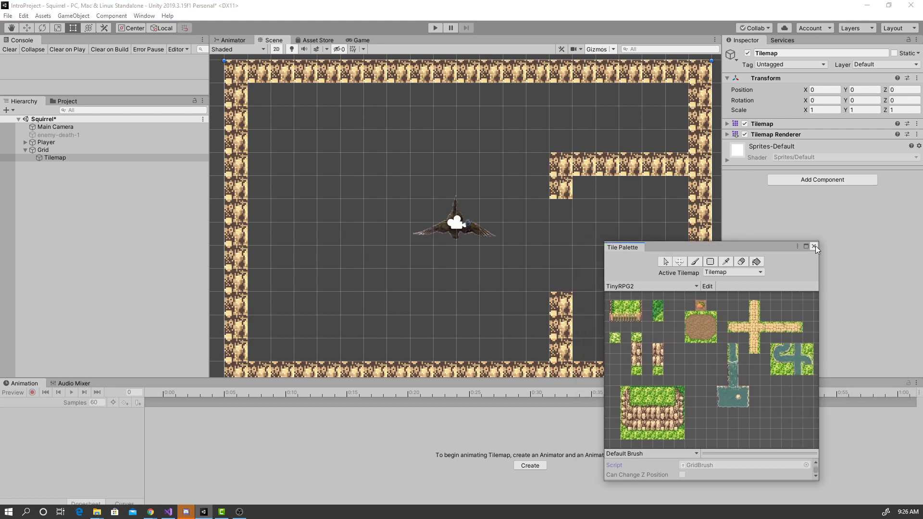
{"action": "left_click", "coordinate": [814, 246]}
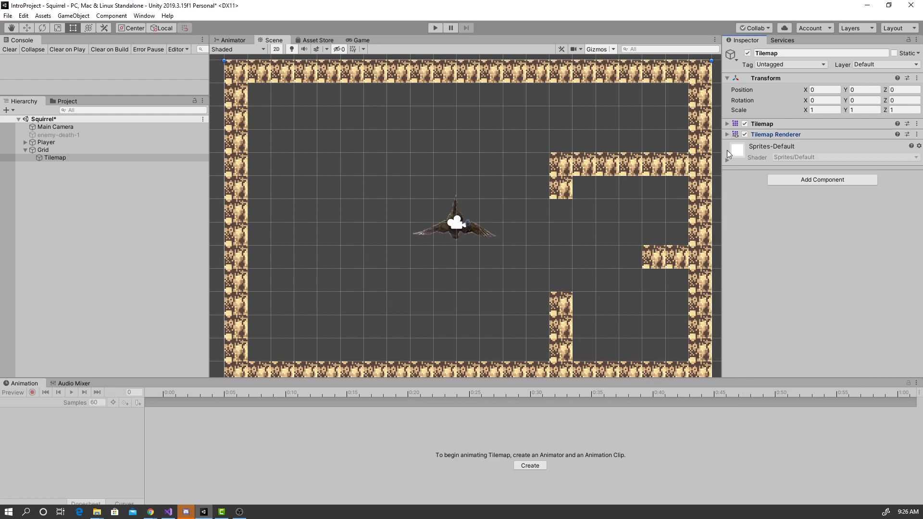
Step: Expand the Tilemap Renderer settings and add a Tilemap Collider 2D component to the Tilemap object
{"action": "left_click", "coordinate": [776, 135]}
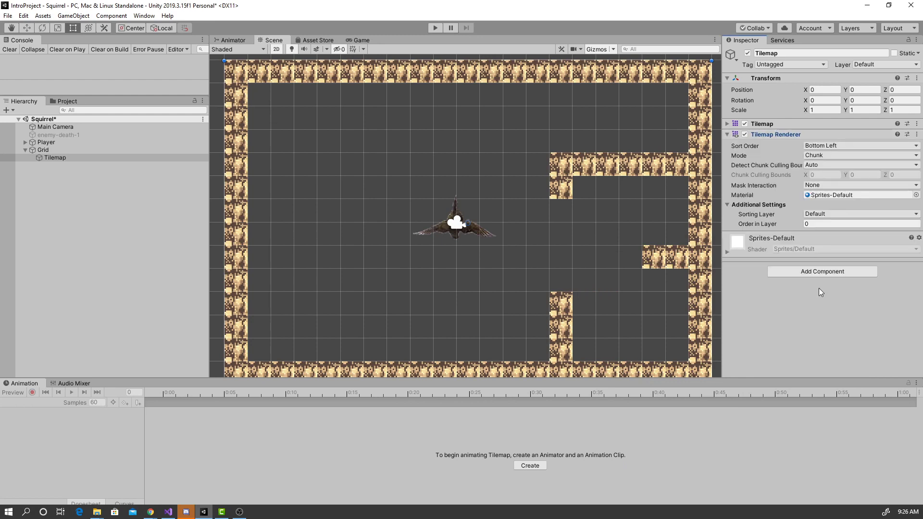
{"action": "left_click", "coordinate": [55, 158]}
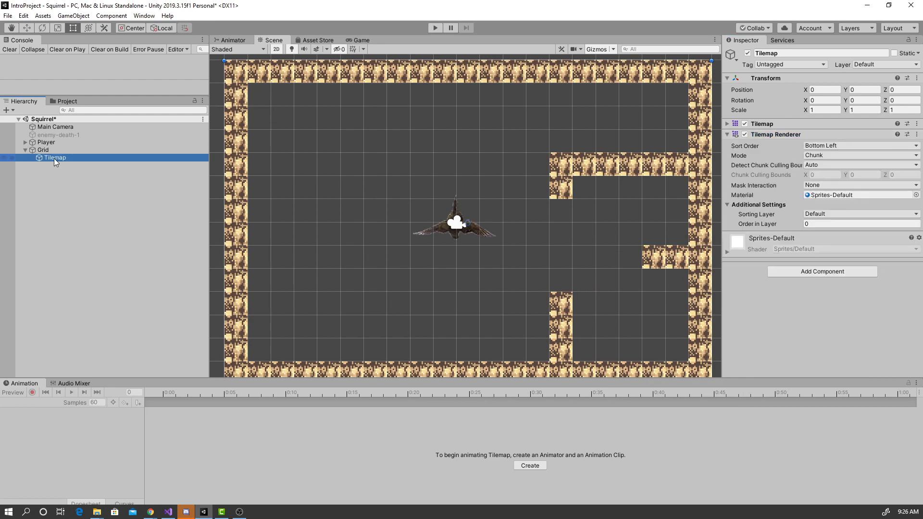
{"action": "left_click", "coordinate": [824, 272]}
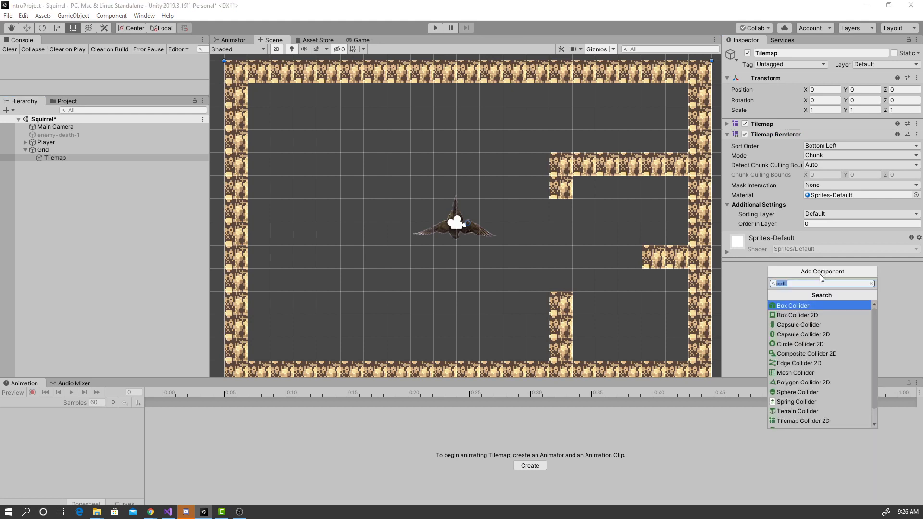
{"action": "left_click", "coordinate": [809, 420]}
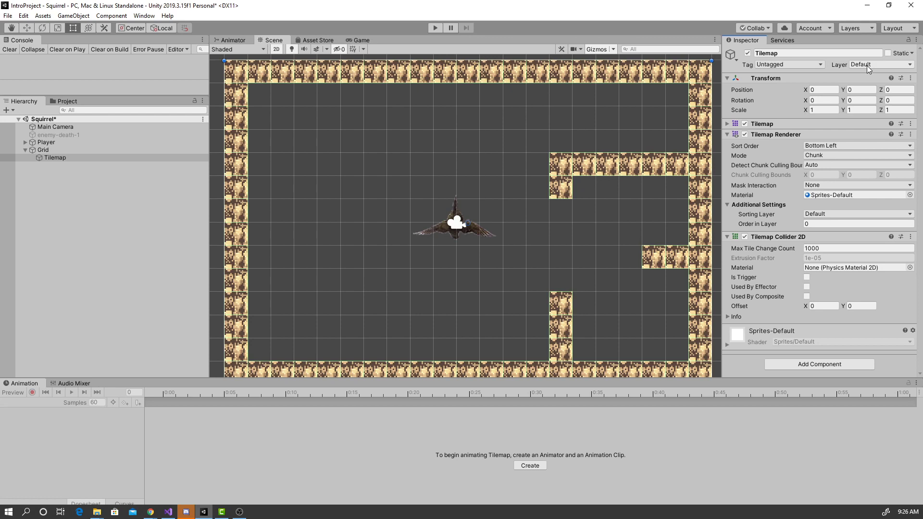
Step: Check the Player object's layer and review the Layer Collision Matrix in the Physics 2D project settings
{"action": "left_click", "coordinate": [52, 142]}
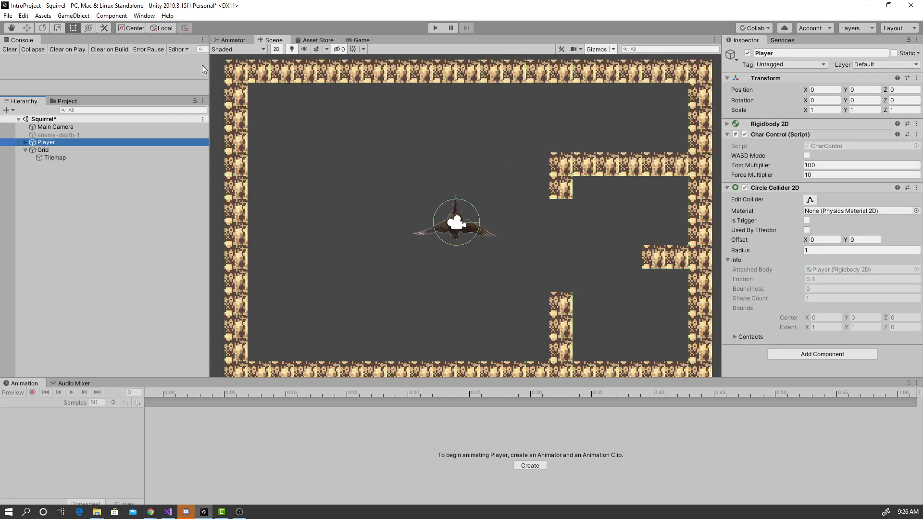
{"action": "left_click", "coordinate": [23, 16]}
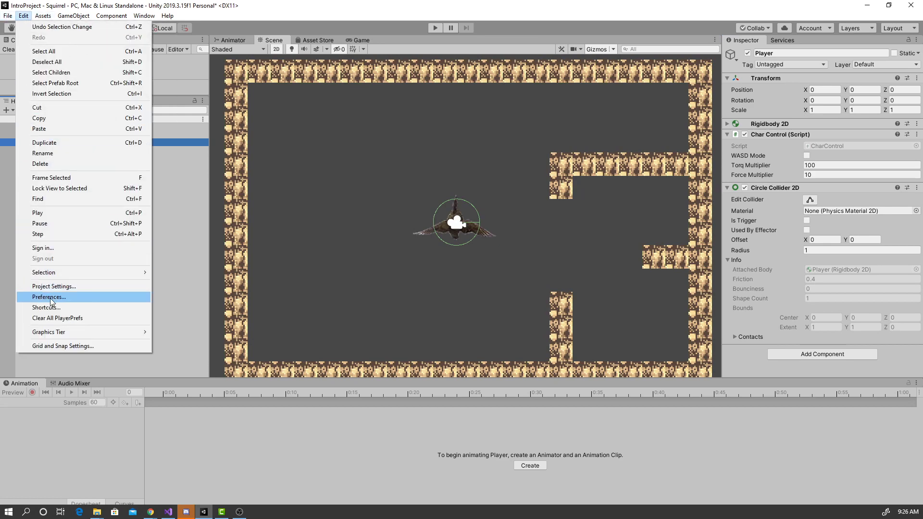
{"action": "left_click", "coordinate": [68, 288]}
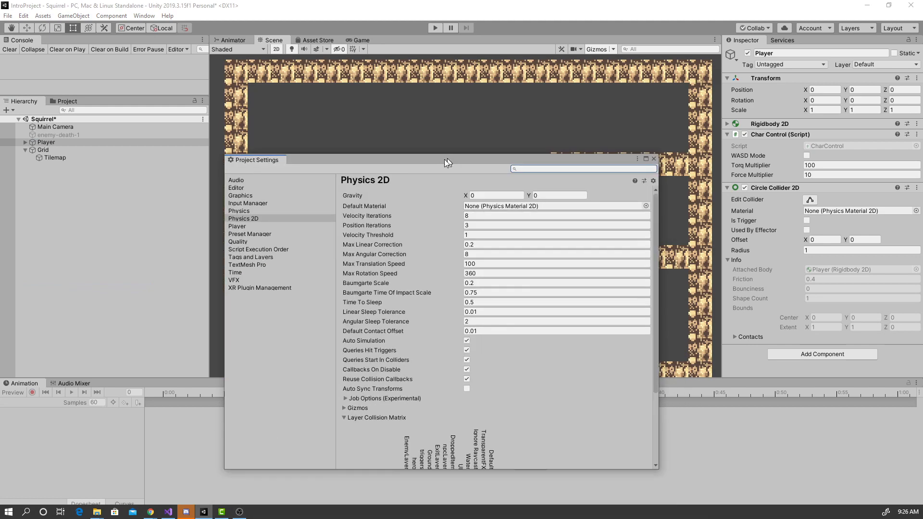
{"action": "scroll", "coordinate": [478, 262], "scroll_direction": "down", "scroll_amount": 5}
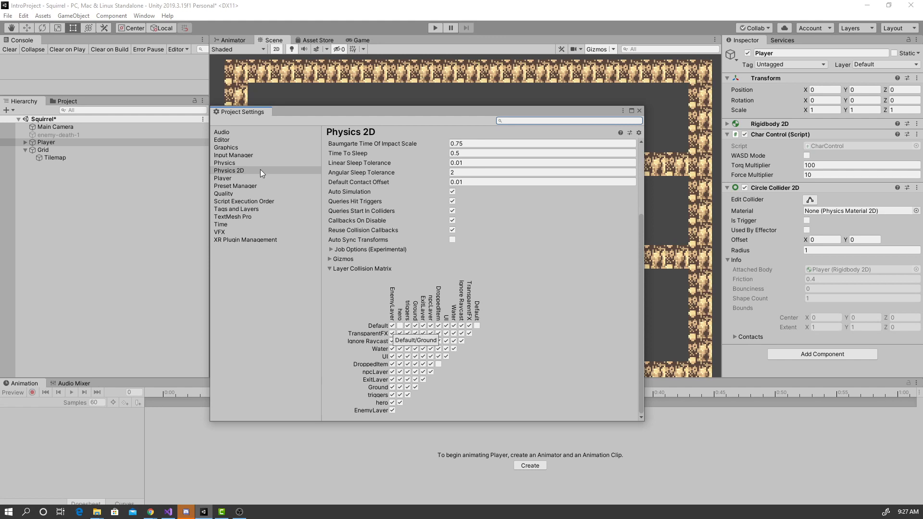
{"action": "left_click", "coordinate": [639, 110]}
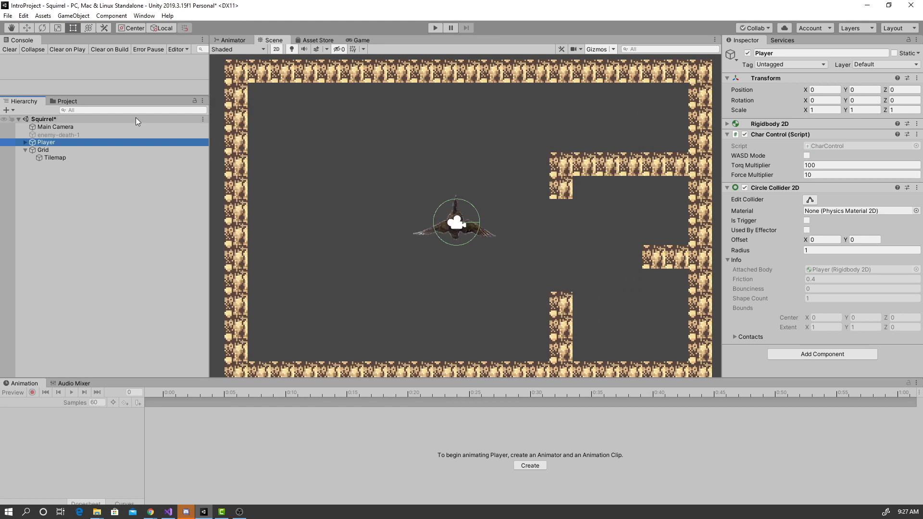
Step: Set the Tilemap object's layer to Ground
{"action": "left_click", "coordinate": [69, 158]}
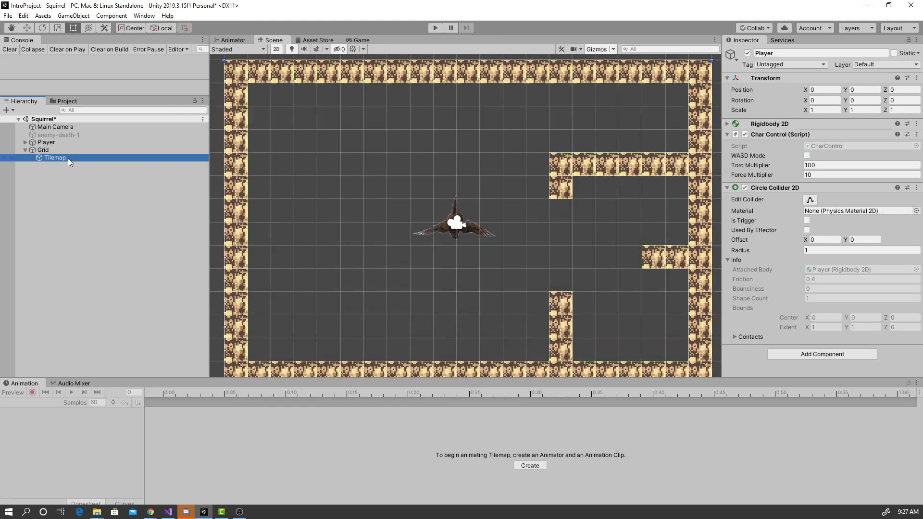
{"action": "left_click", "coordinate": [880, 65]}
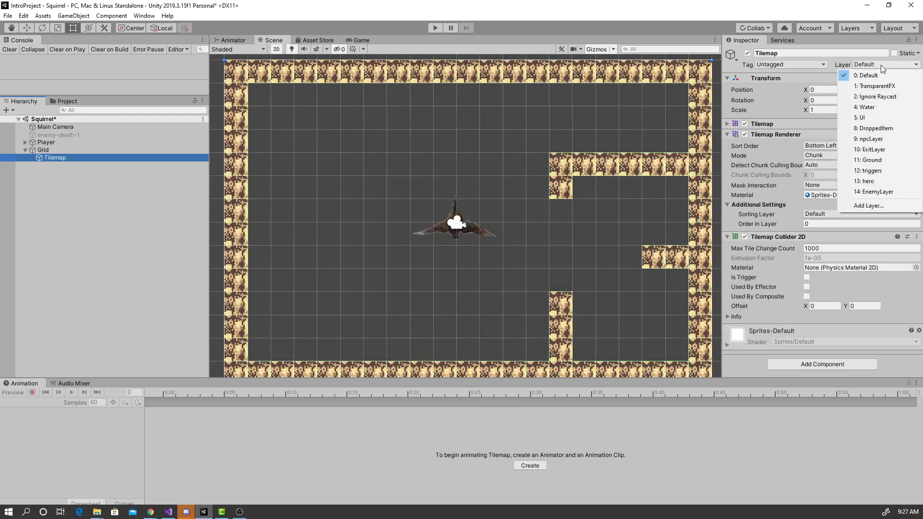
{"action": "left_click", "coordinate": [866, 160]}
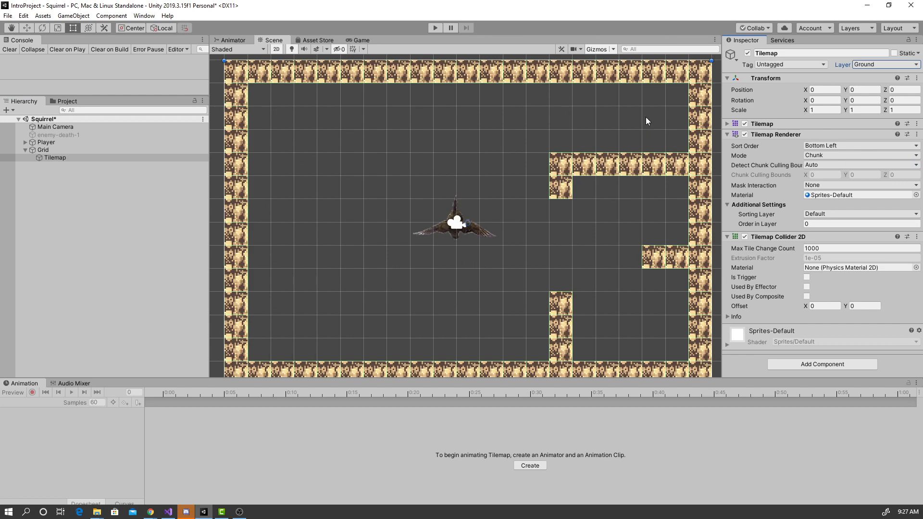
Step: Play the scene and fly the bird into the outer and inner walls to test its collisions with the tilemap
{"action": "left_click", "coordinate": [435, 29]}
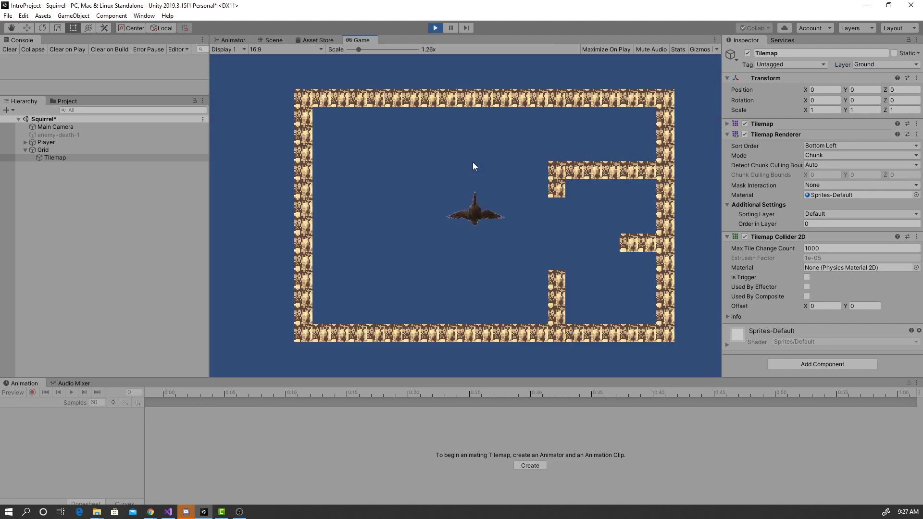
{"action": "key", "text": "w"}
{"action": "key", "text": "d"}
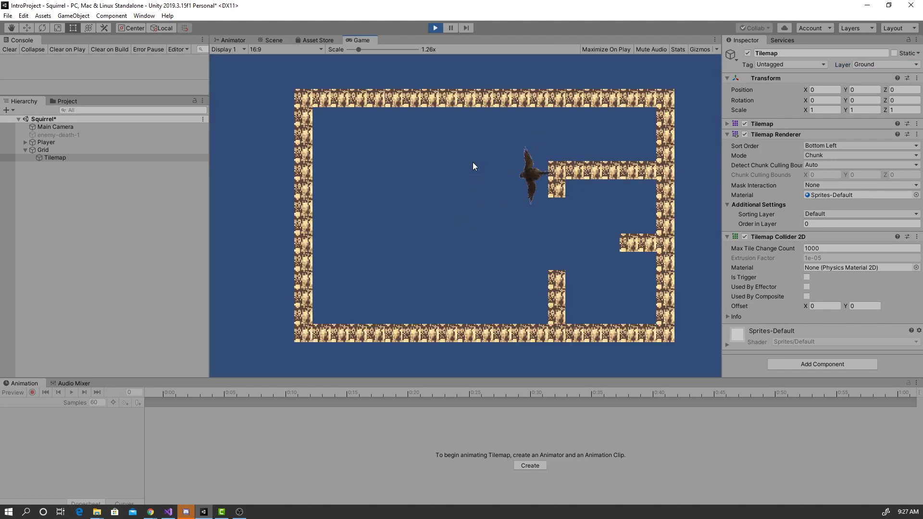
{"action": "key", "text": "a"}
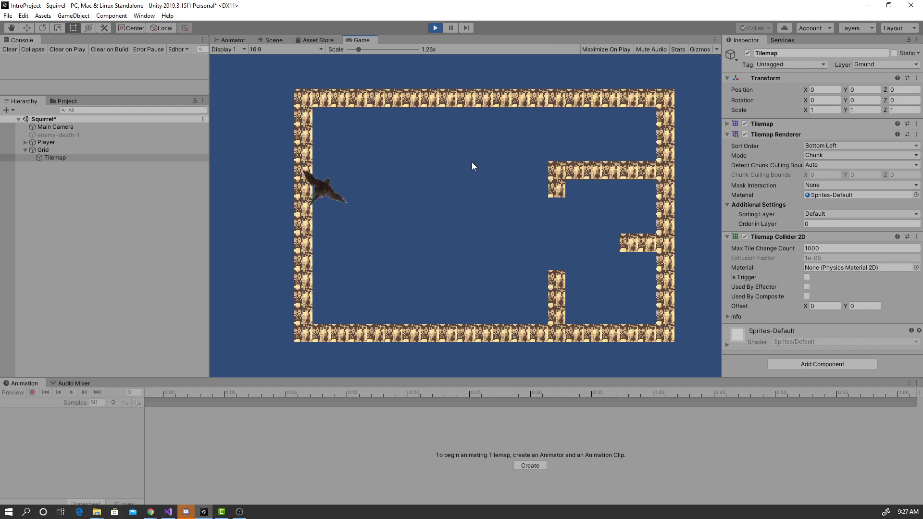
{"action": "key", "text": "d"}
{"action": "key", "text": "s"}
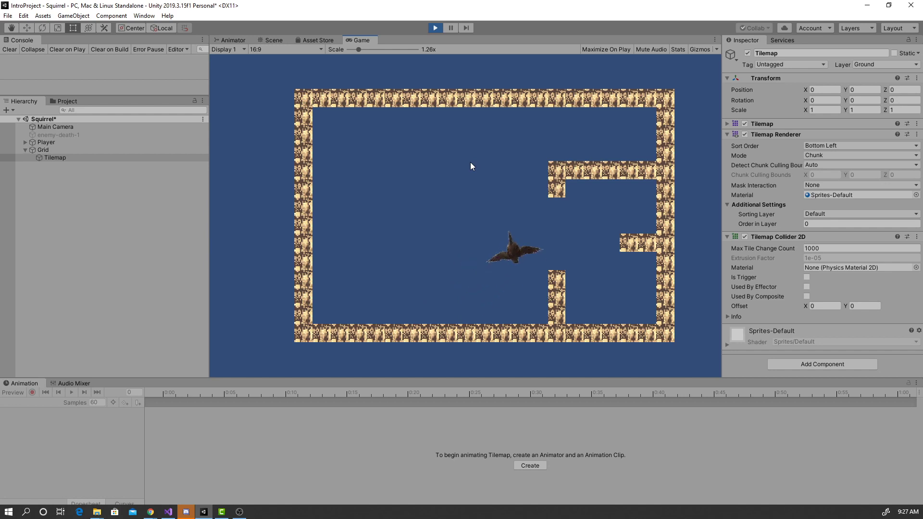
{"action": "key", "text": "w"}
{"action": "key", "text": "d"}
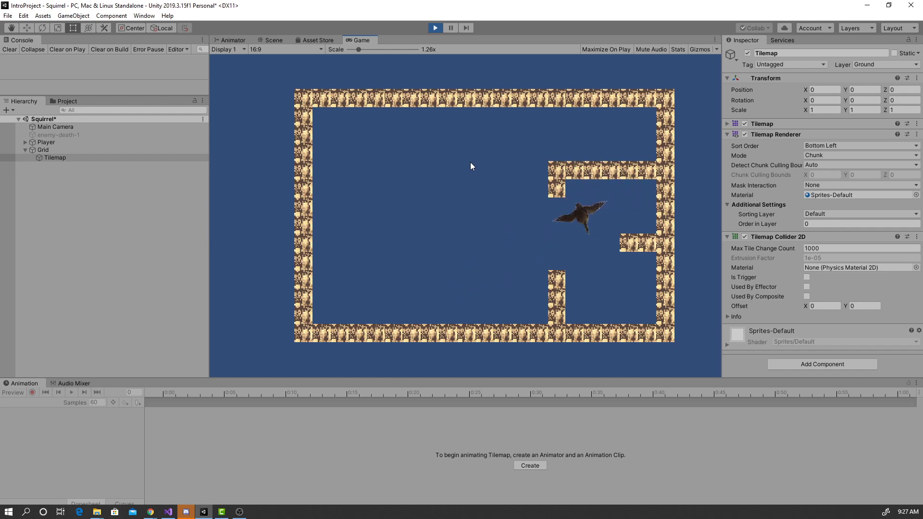
{"action": "key", "text": "d"}
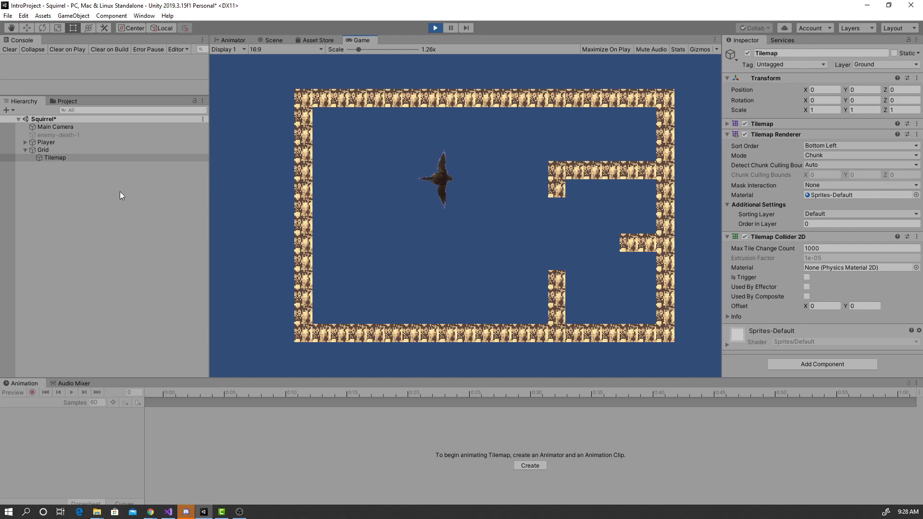
Step: Stop the game, create another 2D Tilemap object in the scene and expand its new Grid
{"action": "left_click", "coordinate": [436, 27]}
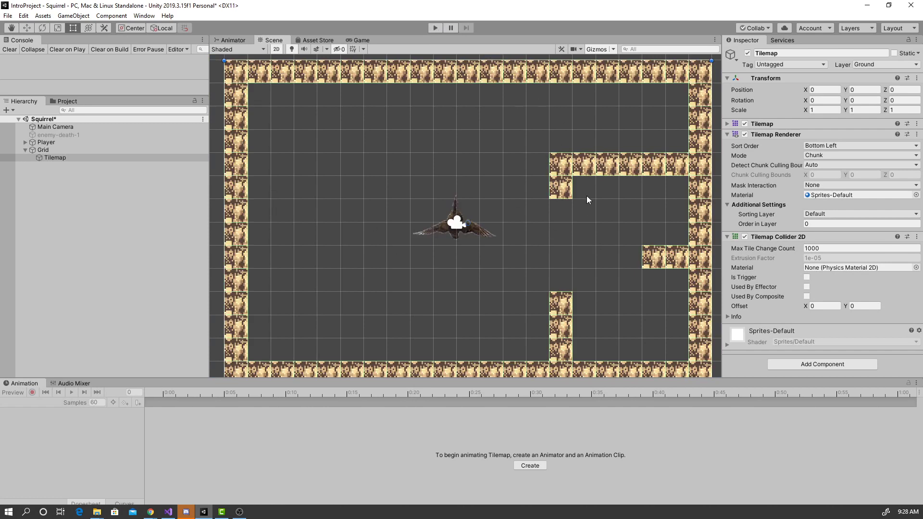
{"action": "right_click", "coordinate": [59, 181]}
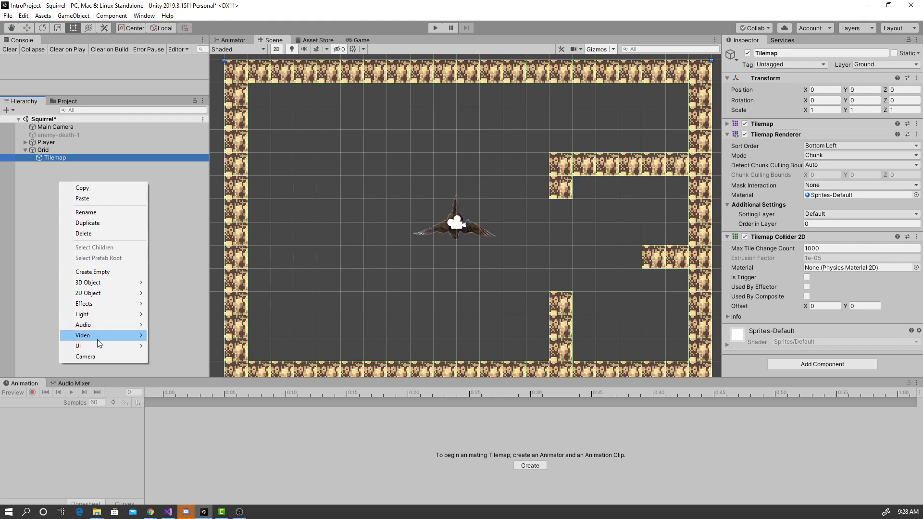
{"action": "mouse_move", "coordinate": [102, 292]}
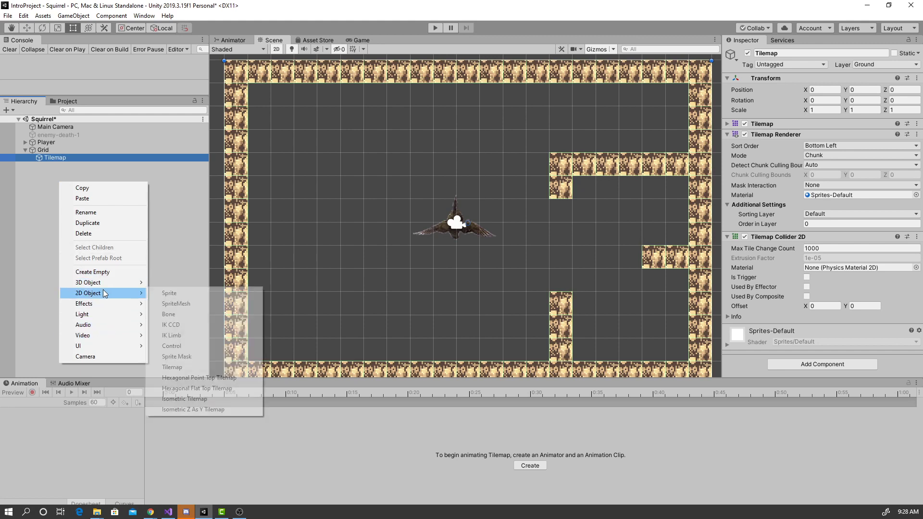
{"action": "left_click", "coordinate": [206, 366]}
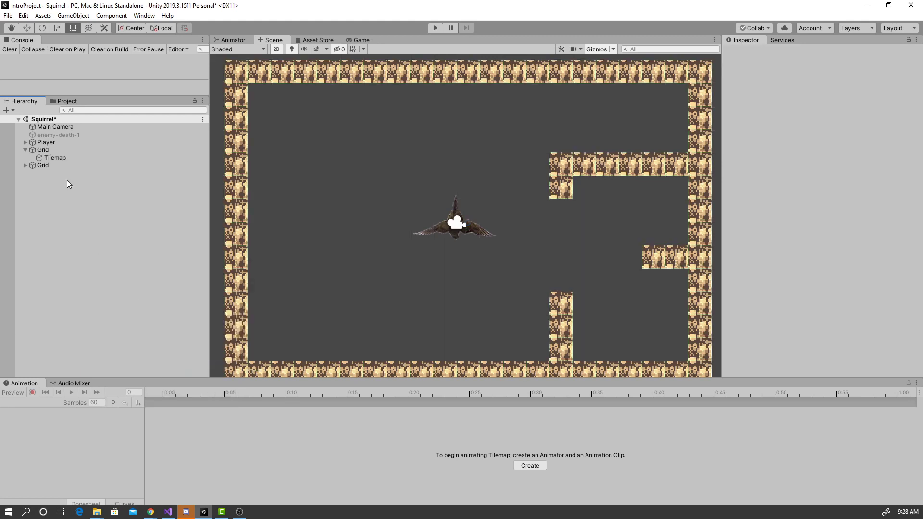
{"action": "left_click", "coordinate": [25, 166]}
Step: Rename the existing wall tilemap to BoundaryGround
{"action": "left_click", "coordinate": [51, 157]}
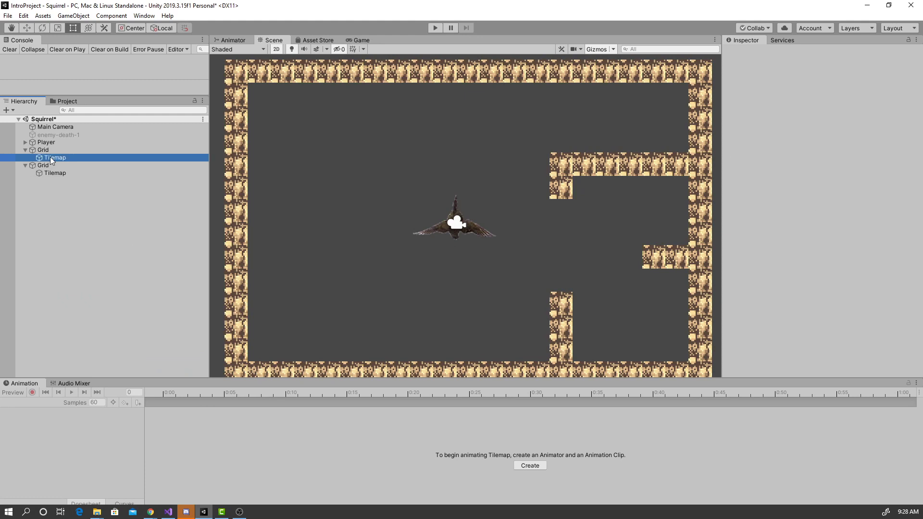
{"action": "left_click", "coordinate": [60, 161]}
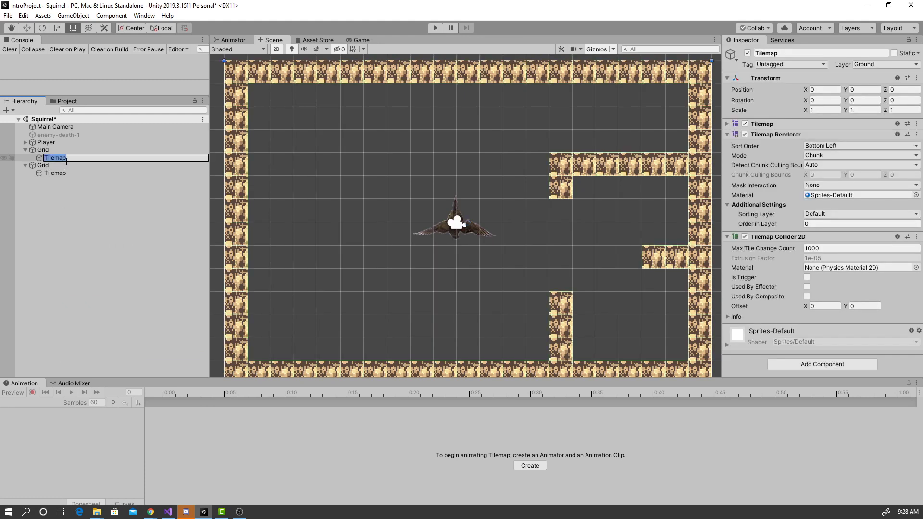
{"action": "type", "text": "BoundaryGround"}
{"action": "key", "text": "Return"}
Step: Rename the new tilemap under the second Grid to Background
{"action": "left_click", "coordinate": [60, 173]}
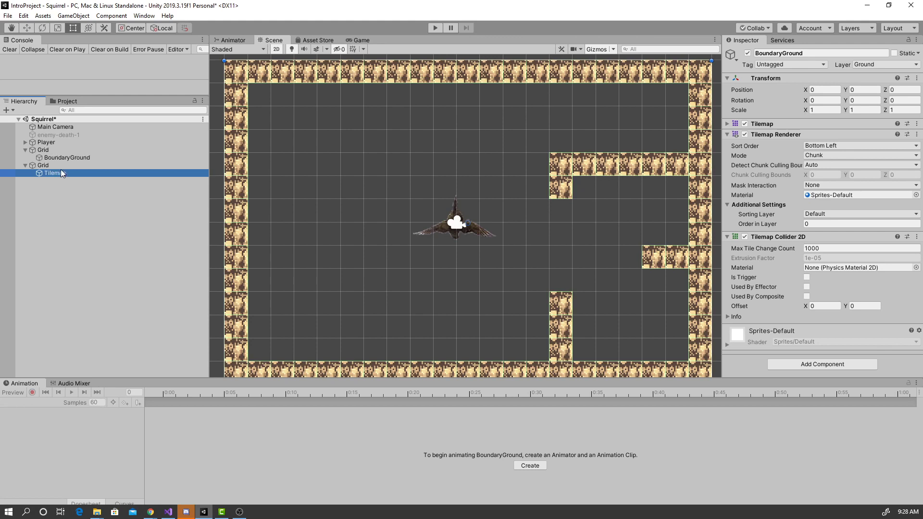
{"action": "left_click", "coordinate": [60, 172]}
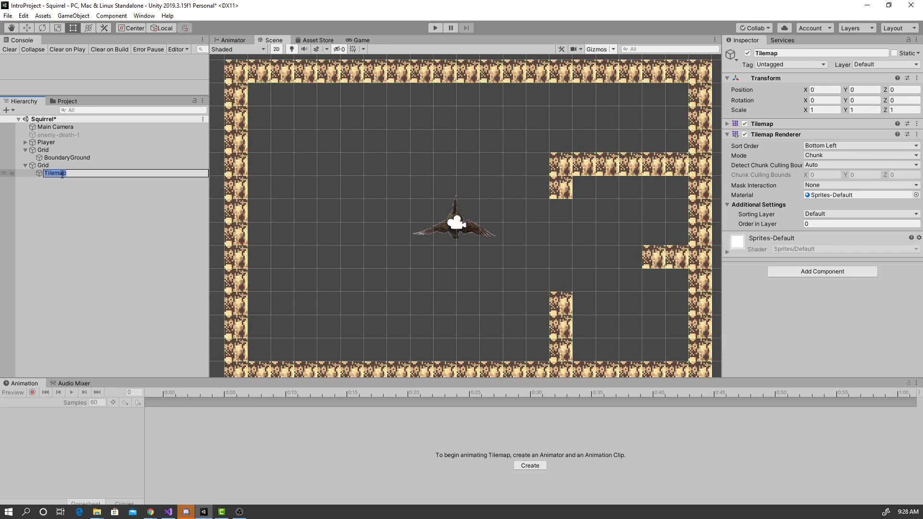
{"action": "type", "text": "Background"}
{"action": "key", "text": "Return"}
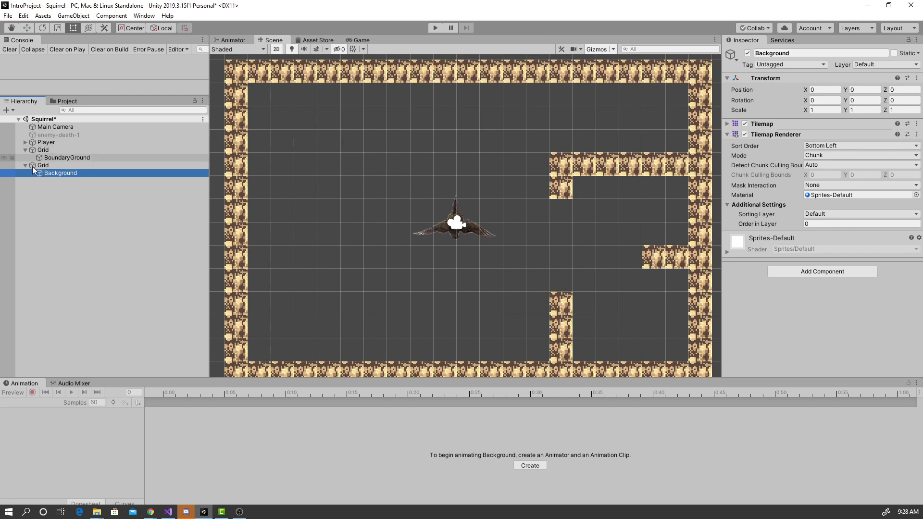
Step: Move the Background tilemap into the first Grid above BoundaryGround and delete the emptied second Grid
{"action": "left_click_drag", "start_coordinate": [39, 172], "coordinate": [41, 154]}
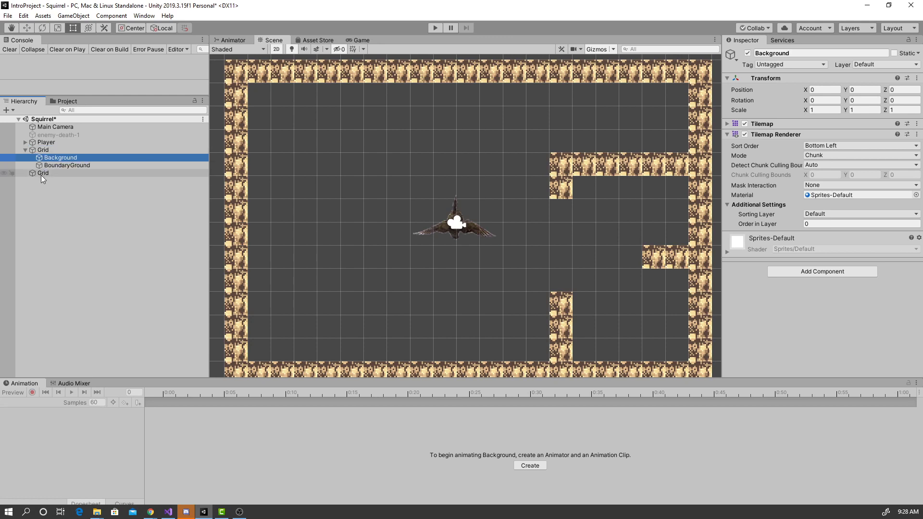
{"action": "right_click", "coordinate": [41, 175]}
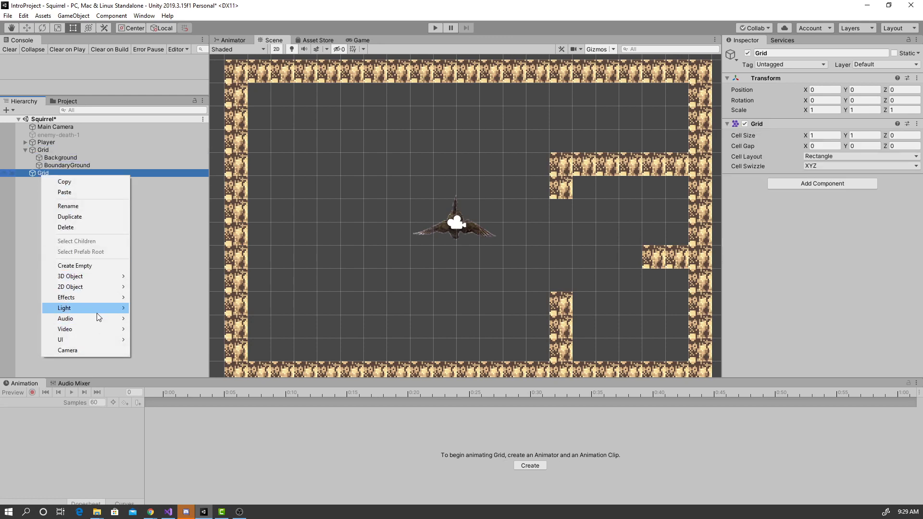
{"action": "left_click", "coordinate": [86, 227]}
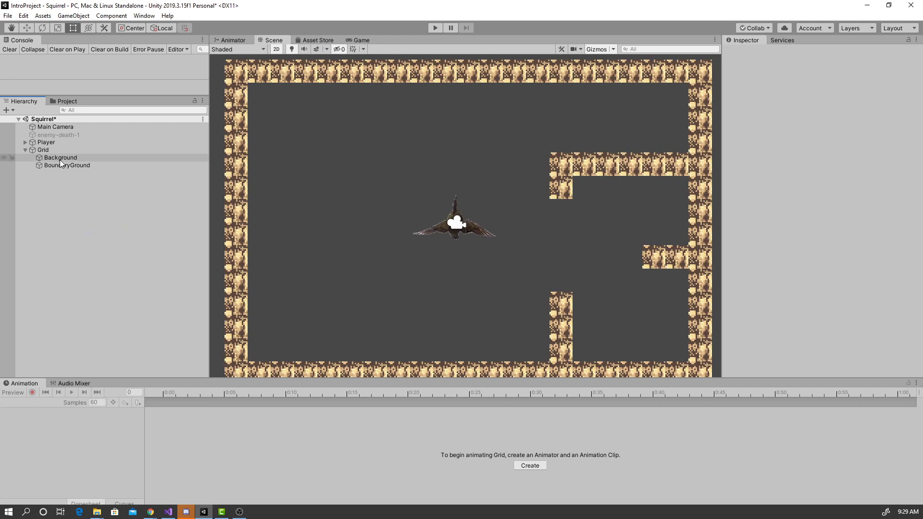
Step: Compare the settings of Background and BoundaryGround, select Background and open the Tile Palette
{"action": "left_click", "coordinate": [59, 159]}
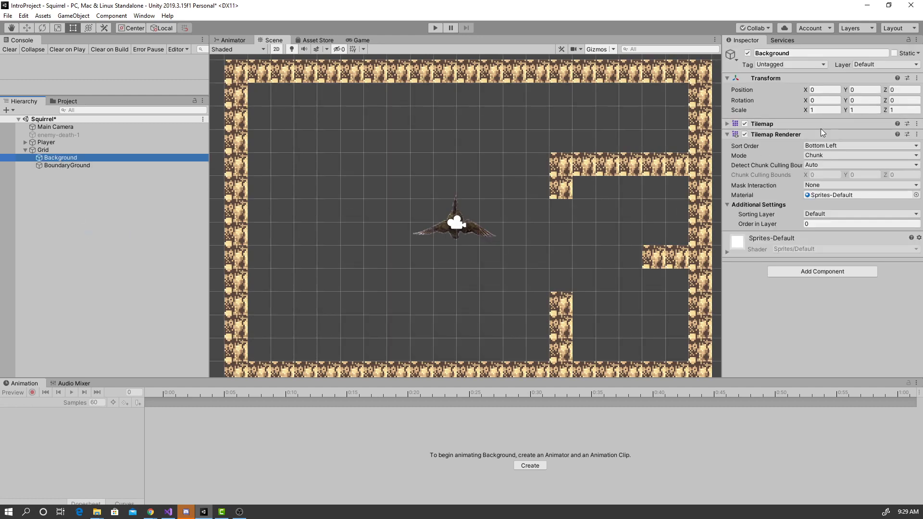
{"action": "left_click", "coordinate": [86, 166]}
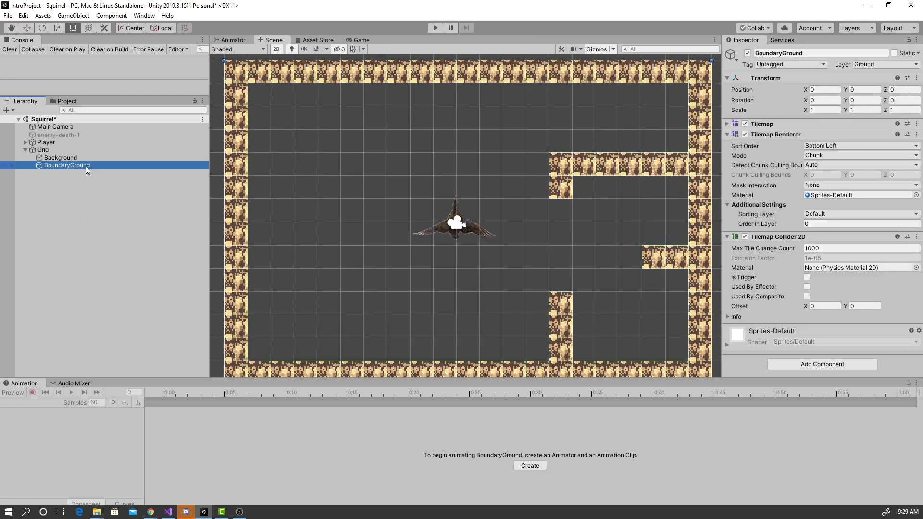
{"action": "left_click", "coordinate": [73, 160]}
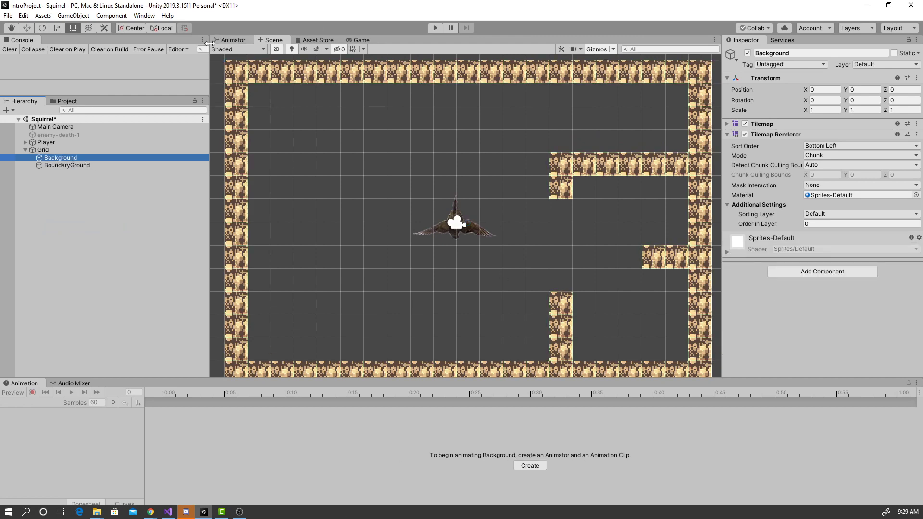
{"action": "left_click", "coordinate": [144, 15]}
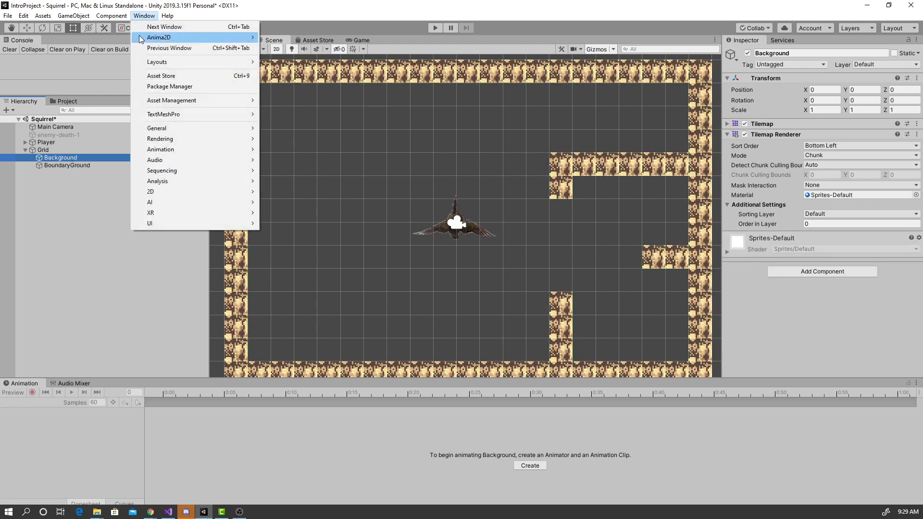
{"action": "mouse_move", "coordinate": [169, 191]}
{"action": "left_click", "coordinate": [284, 214]}
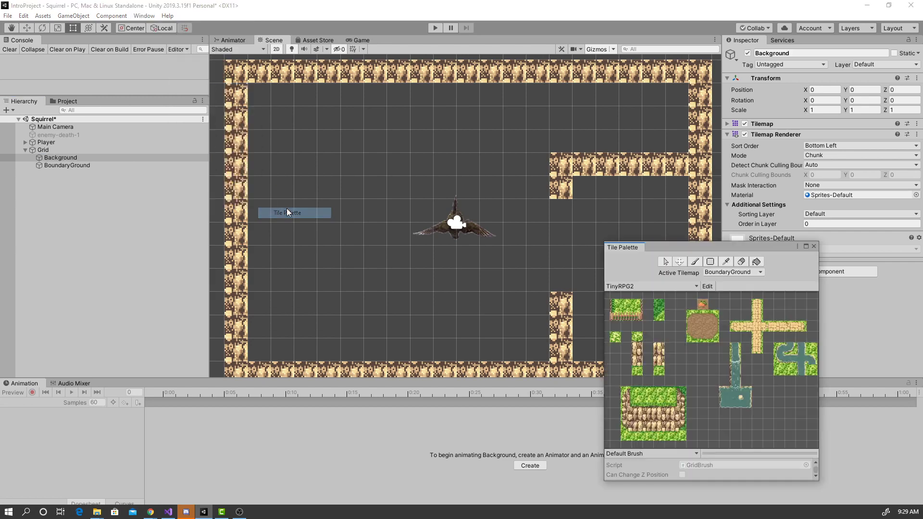
Step: Paint the dirt patch's upper-left corner and left-edge tiles from the TinyRPG2 palette down the inside of the level's left wall
{"action": "left_click", "coordinate": [653, 394]}
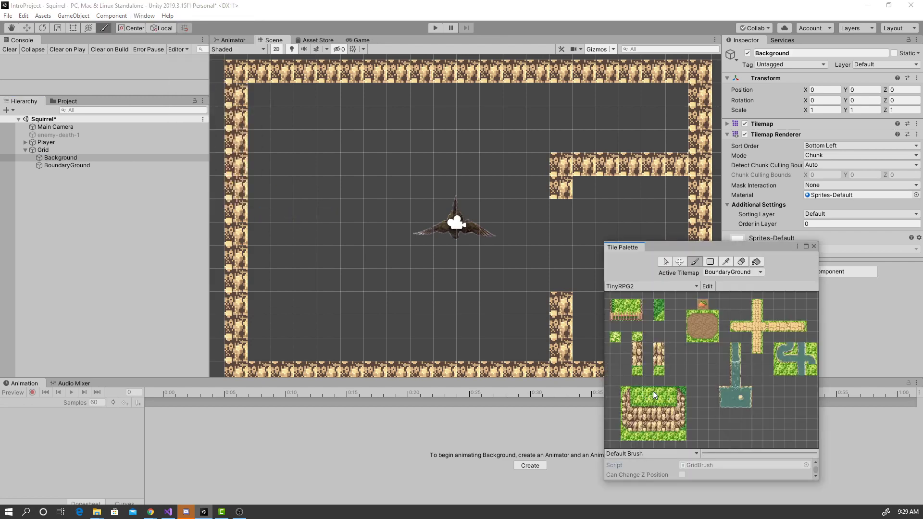
{"action": "left_click", "coordinate": [700, 328]}
{"action": "left_click_drag", "start_coordinate": [703, 245], "coordinate": [791, 252]}
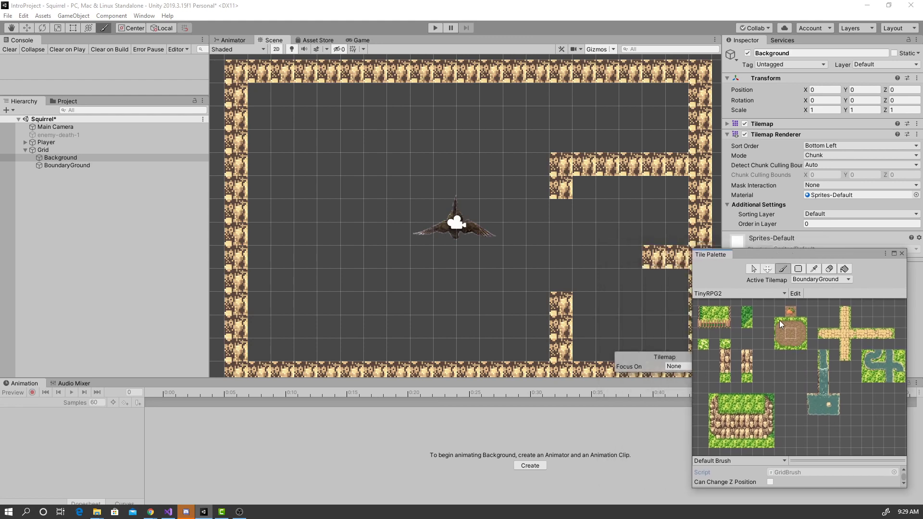
{"action": "left_click", "coordinate": [780, 320]}
{"action": "left_click", "coordinate": [774, 334]}
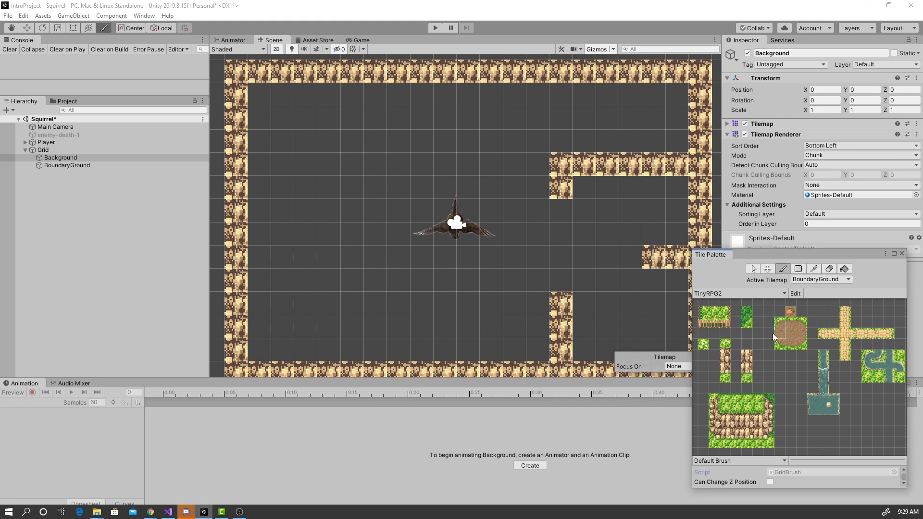
{"action": "left_click", "coordinate": [265, 122]}
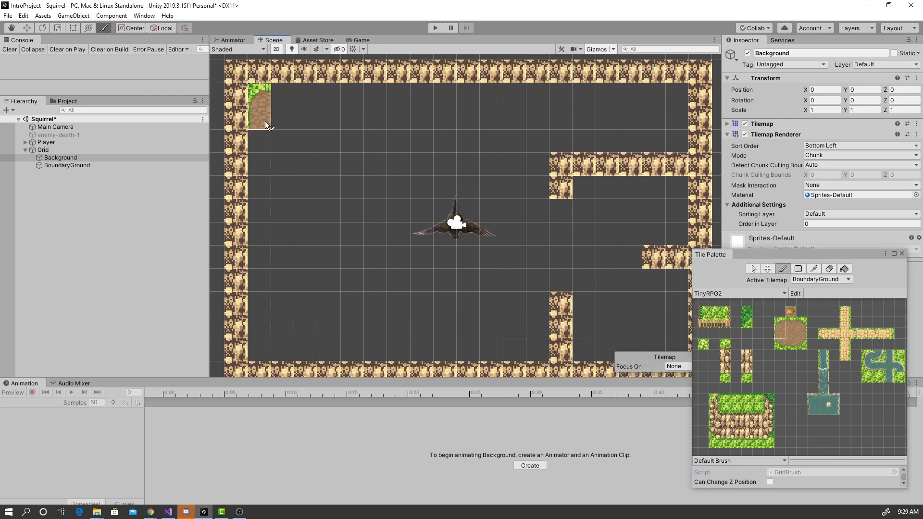
{"action": "left_click", "coordinate": [781, 331]}
{"action": "left_click_drag", "start_coordinate": [255, 145], "coordinate": [266, 326]}
Step: Paint the lower-left dirt corner tile and a row of bottom-edge dirt tiles along the lower wall toward the inner wall
{"action": "left_click_drag", "start_coordinate": [778, 344], "coordinate": [790, 347]}
{"action": "left_click", "coordinate": [277, 356]}
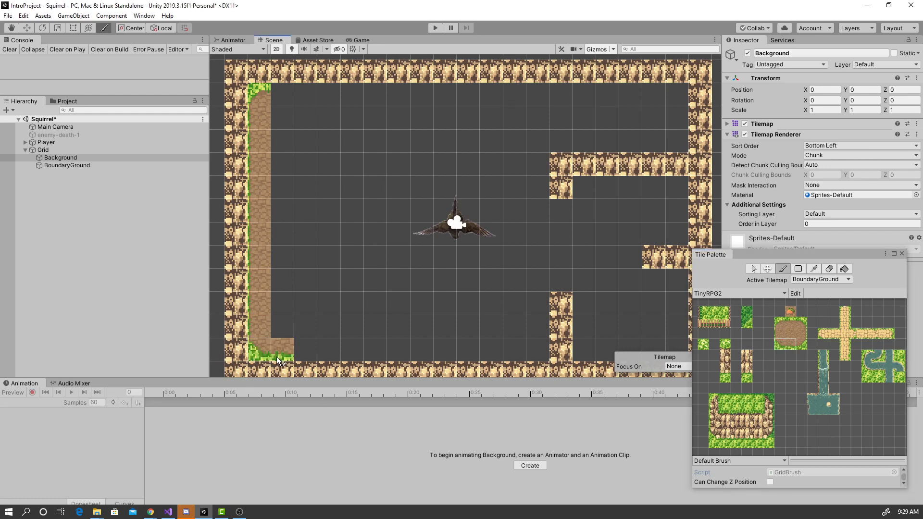
{"action": "left_click", "coordinate": [789, 346]}
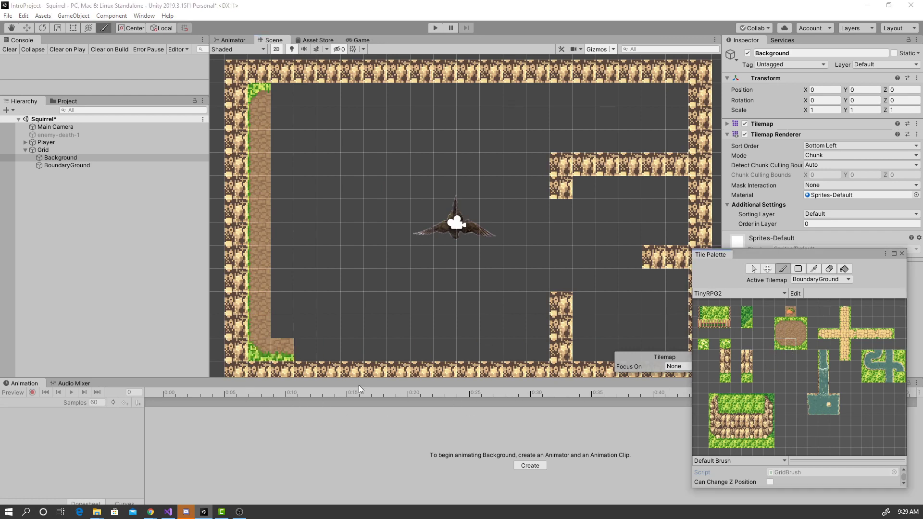
{"action": "left_click_drag", "start_coordinate": [298, 353], "coordinate": [509, 357]}
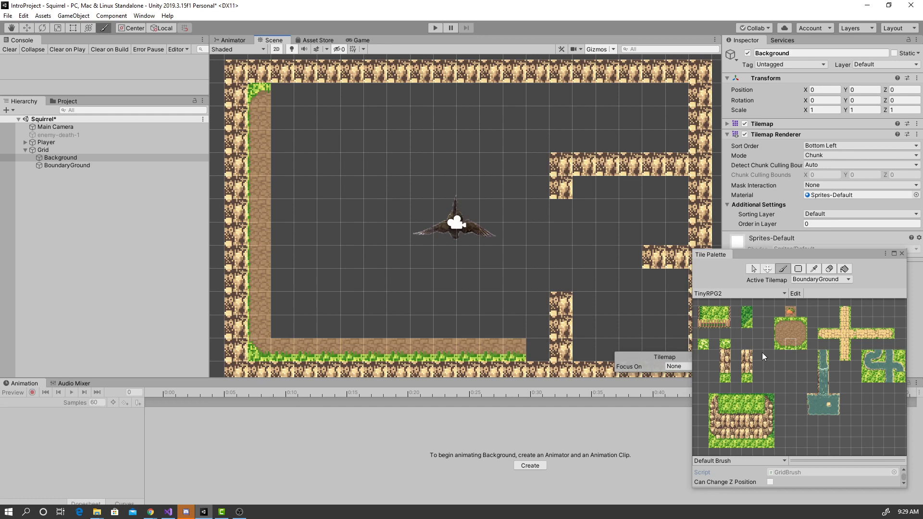
Step: Paint the lower-right dirt corner tile and right-edge dirt tiles up the left side of the lower inner wall
{"action": "left_click", "coordinate": [802, 345]}
{"action": "left_click", "coordinate": [801, 334]}
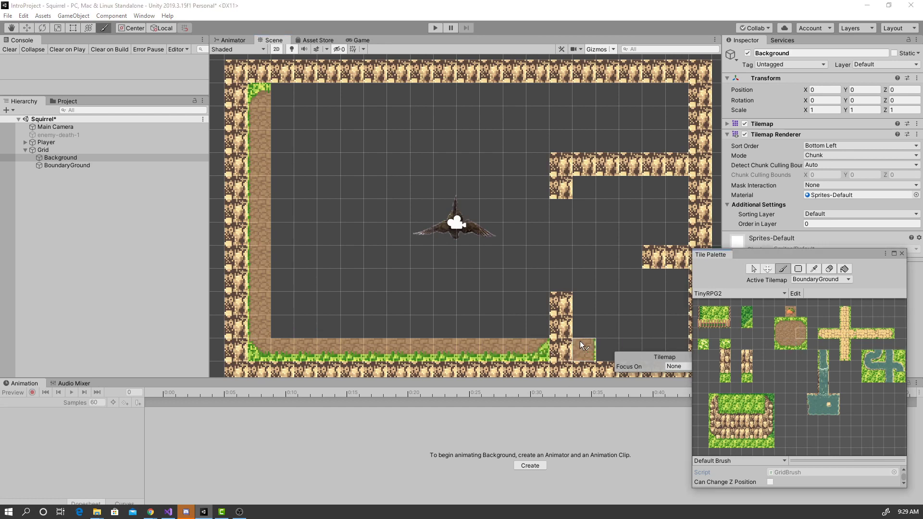
{"action": "left_click", "coordinate": [543, 325]}
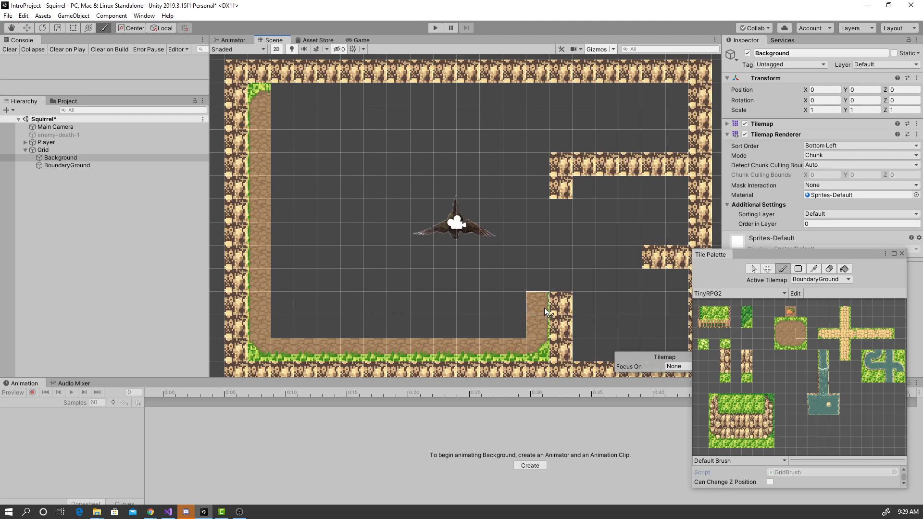
{"action": "left_click", "coordinate": [544, 307]}
Step: Cap the lower inner wall with a bottom-edge dirt tile and paint left-edge and corner tiles down its right side
{"action": "left_click", "coordinate": [779, 338]}
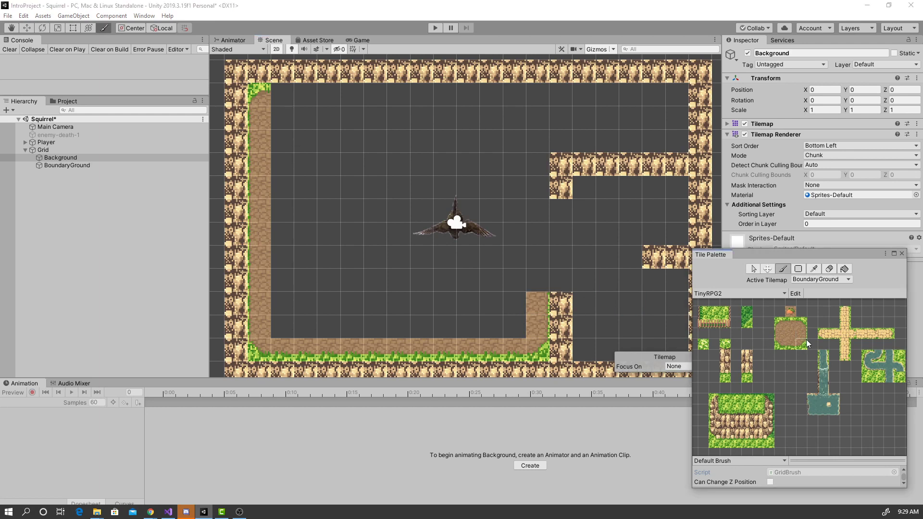
{"action": "left_click", "coordinate": [558, 280]}
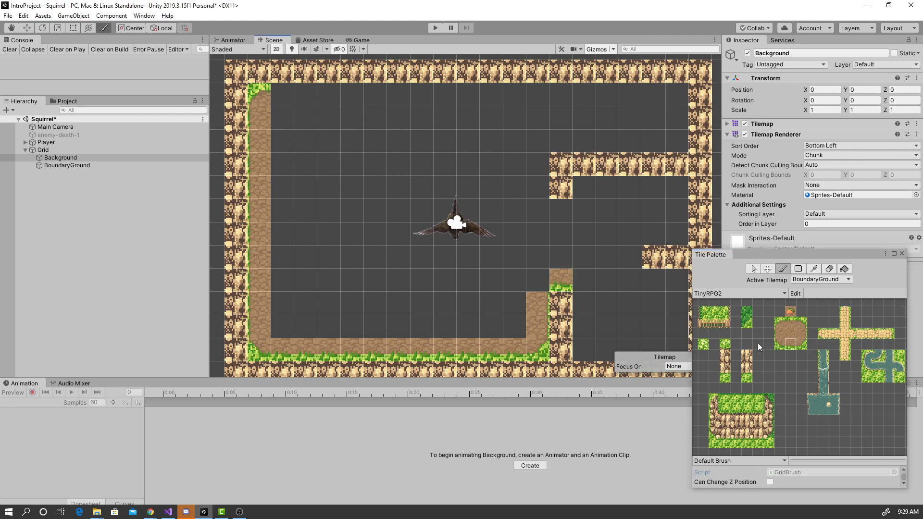
{"action": "left_click", "coordinate": [780, 331]}
{"action": "left_click_drag", "start_coordinate": [581, 304], "coordinate": [581, 315]}
{"action": "left_click", "coordinate": [779, 344]}
{"action": "left_click", "coordinate": [585, 349]}
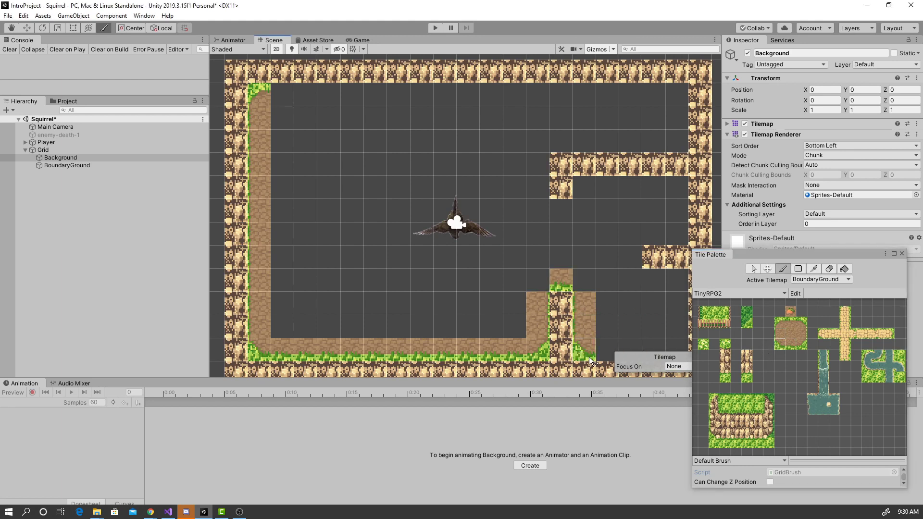
Step: Paint dirt edge tiles along the floor of the lower-right chamber and up its right wall, with a corner tile between them
{"action": "left_click", "coordinate": [790, 346]}
{"action": "left_click_drag", "start_coordinate": [610, 350], "coordinate": [655, 349]}
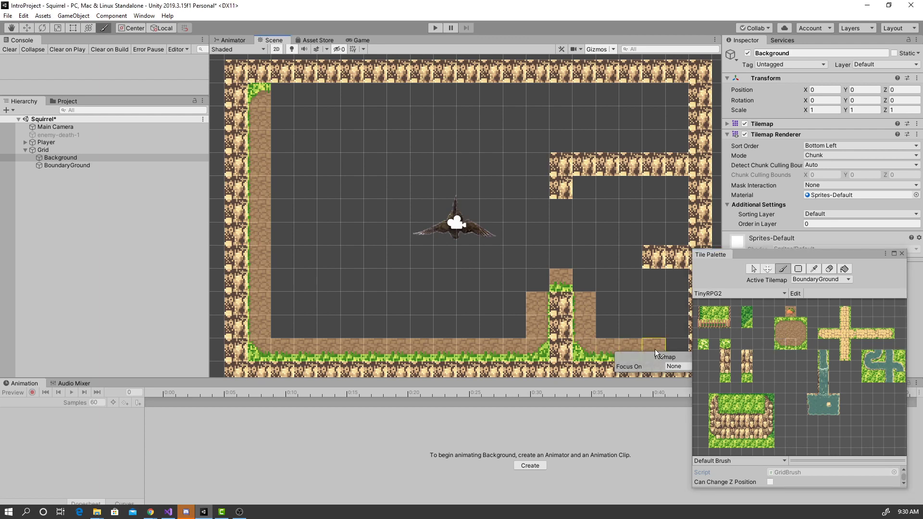
{"action": "left_click", "coordinate": [802, 344]}
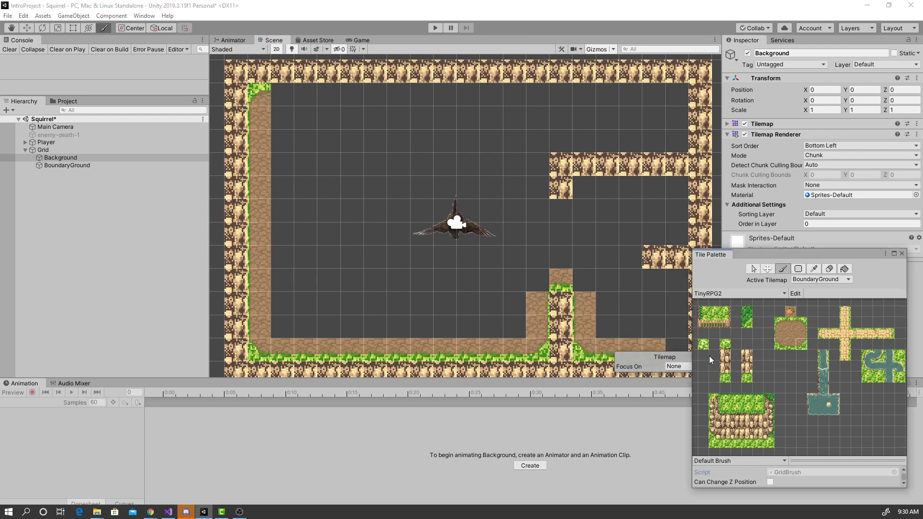
{"action": "left_click", "coordinate": [802, 334]}
{"action": "left_click_drag", "start_coordinate": [677, 332], "coordinate": [674, 307]}
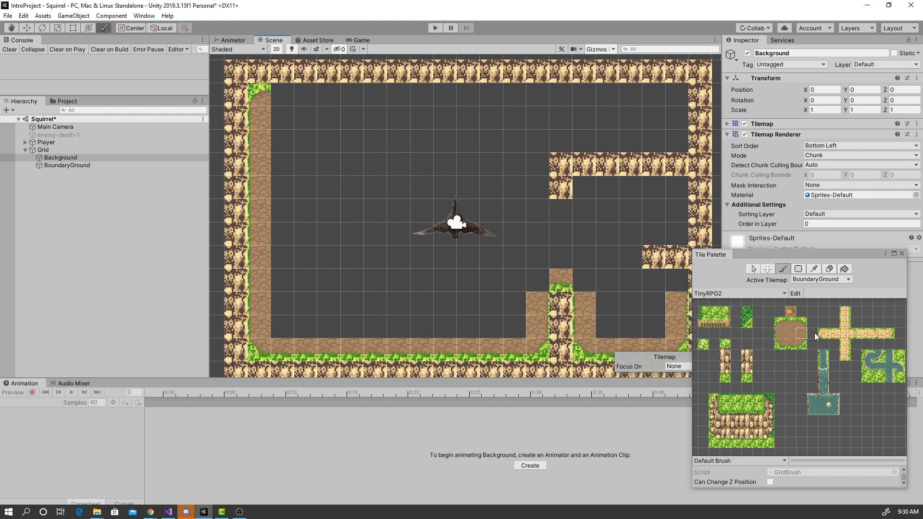
Step: Paint the upper-right dirt corner tile and a top-edge dirt tile beneath the short ledge on the right wall
{"action": "left_click", "coordinate": [803, 321]}
{"action": "left_click", "coordinate": [677, 280]}
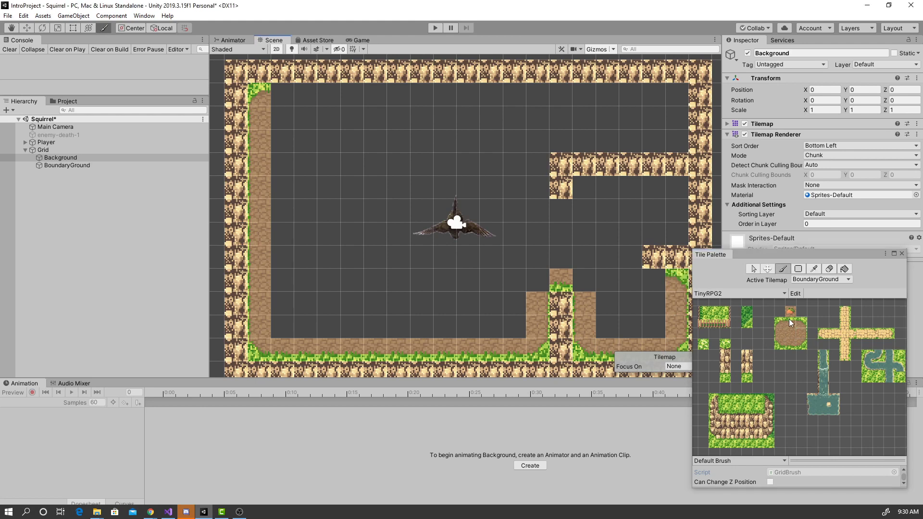
{"action": "left_click", "coordinate": [789, 319]}
{"action": "left_click", "coordinate": [663, 285]}
Step: Paint a row of top-edge dirt tiles along the inside of the level's upper wall
{"action": "left_click", "coordinate": [422, 234]}
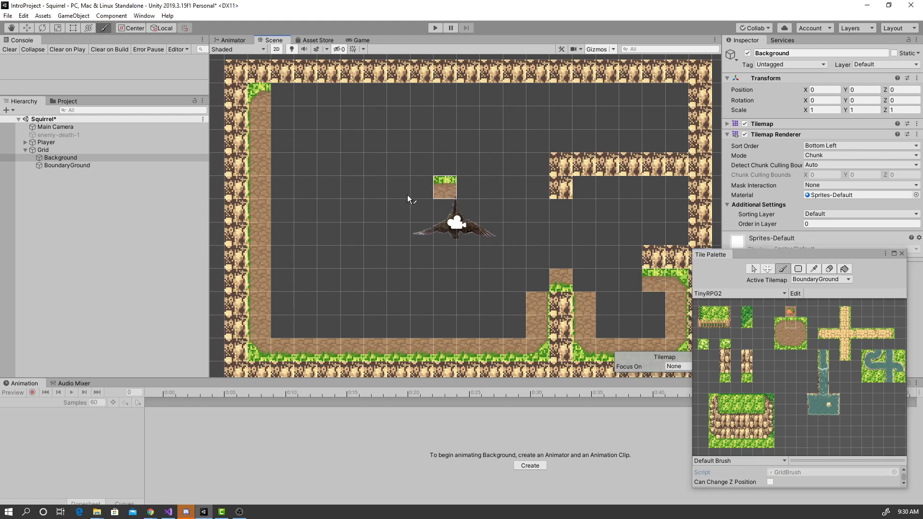
{"action": "left_click_drag", "start_coordinate": [282, 96], "coordinate": [641, 107]}
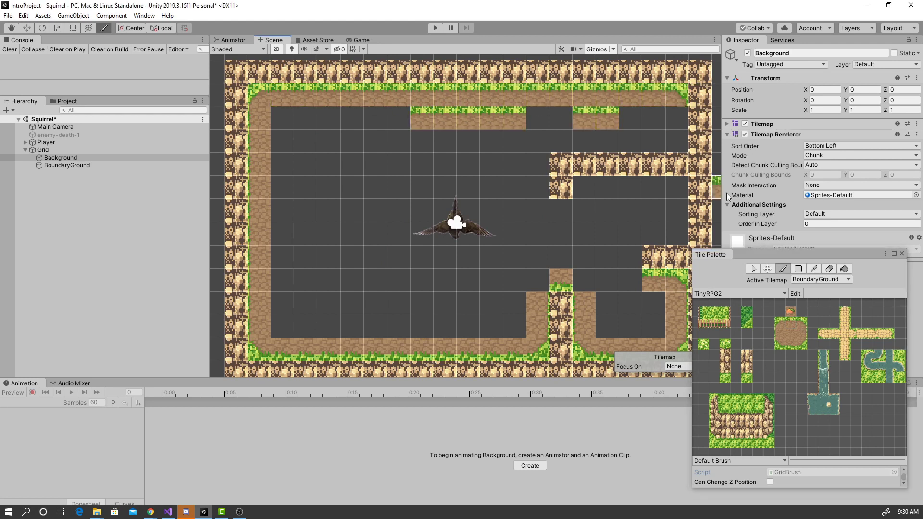
Step: Paint the right-edge and lower-right corner dirt tiles in the upper-right room and a bottom-edge row along its ledge
{"action": "left_click", "coordinate": [801, 333]}
{"action": "left_click", "coordinate": [677, 125]}
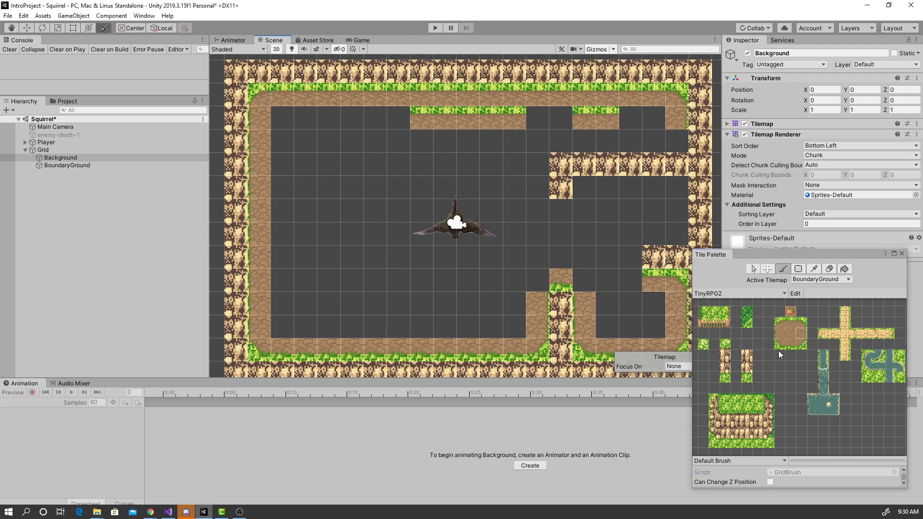
{"action": "left_click", "coordinate": [800, 345]}
{"action": "left_click", "coordinate": [677, 140]}
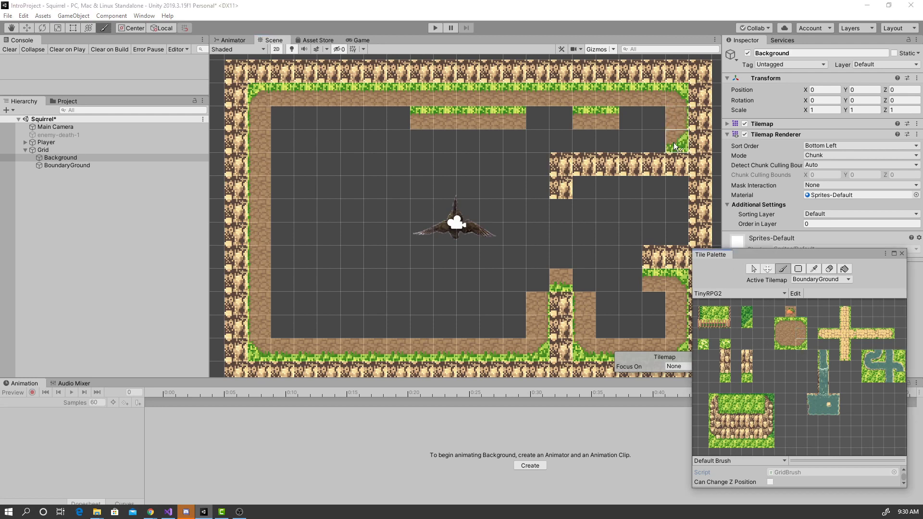
{"action": "left_click", "coordinate": [789, 345]}
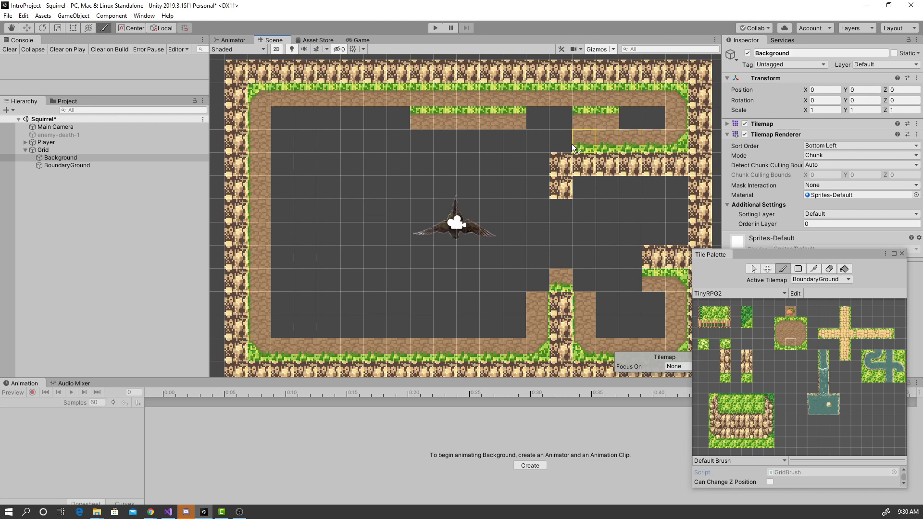
{"action": "left_click", "coordinate": [567, 143]}
Step: Paint plain centre dirt tiles across the gaps below the upper wall and into the upper-left part of the main room
{"action": "left_click", "coordinate": [789, 336]}
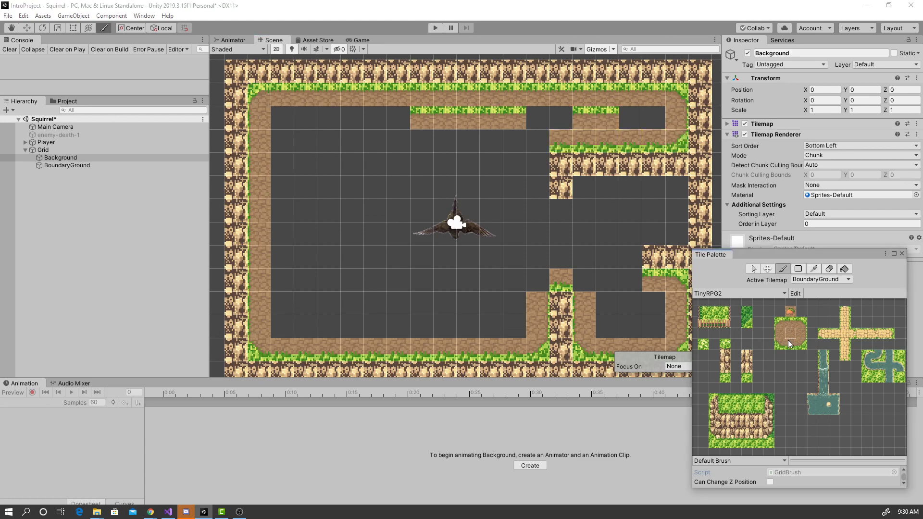
{"action": "left_click_drag", "start_coordinate": [644, 121], "coordinate": [416, 107]}
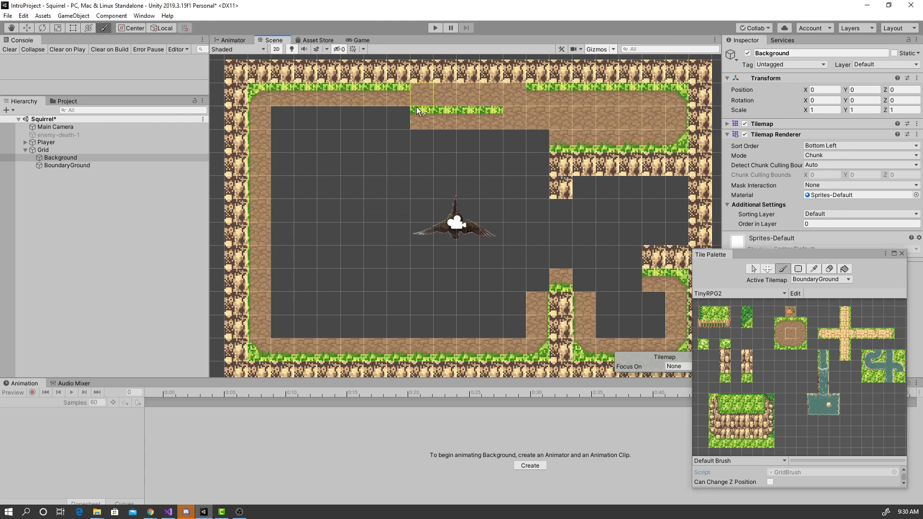
{"action": "key", "text": "ctrl+z"}
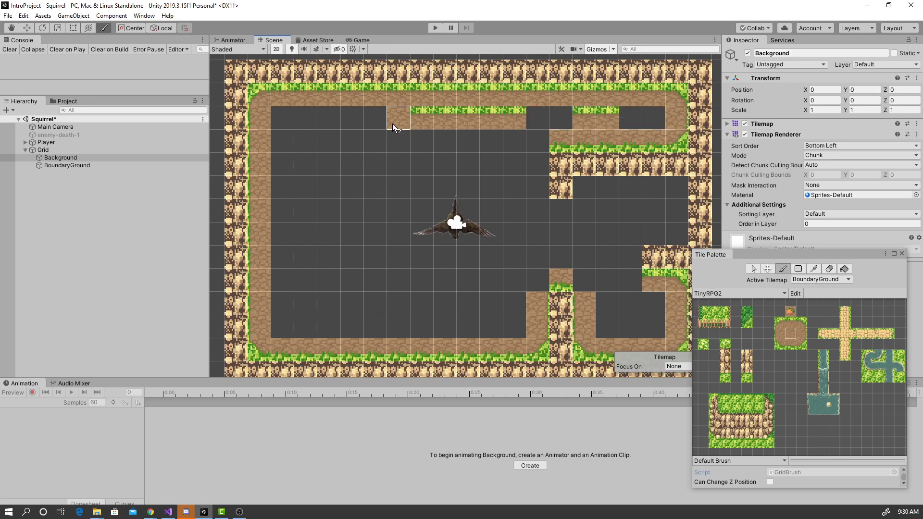
{"action": "left_click_drag", "start_coordinate": [605, 120], "coordinate": [430, 128]}
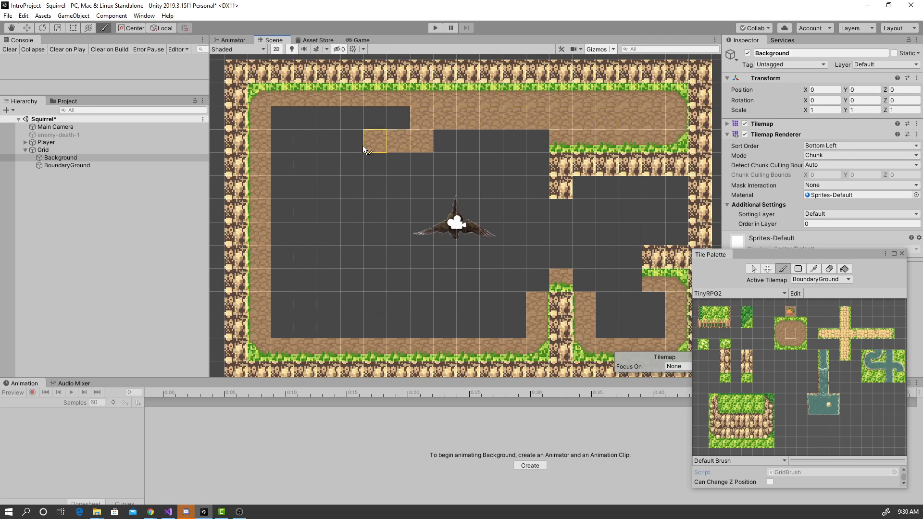
{"action": "left_click_drag", "start_coordinate": [291, 190], "coordinate": [328, 164]}
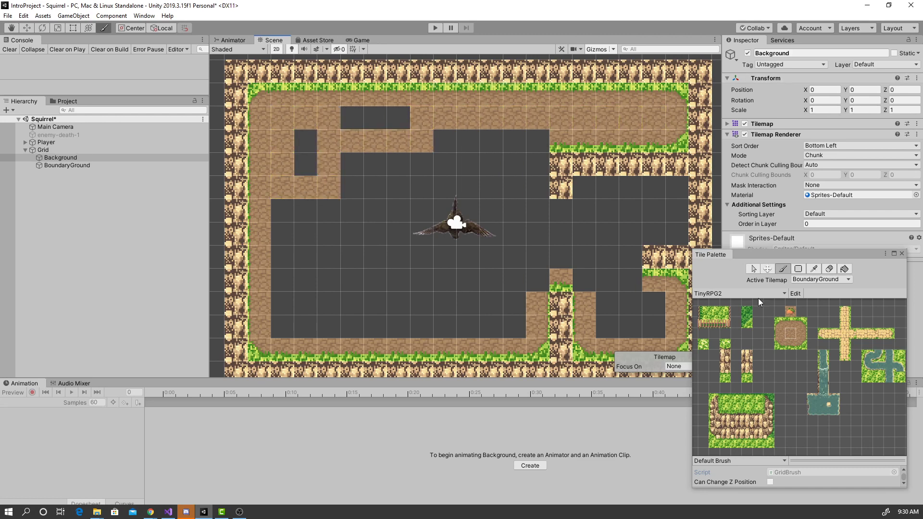
Step: Box-fill the main room, right chamber and gap between the inner walls with plain dirt tiles, and close the Tile Palette
{"action": "left_click", "coordinate": [798, 269]}
{"action": "left_click_drag", "start_coordinate": [296, 128], "coordinate": [532, 322]}
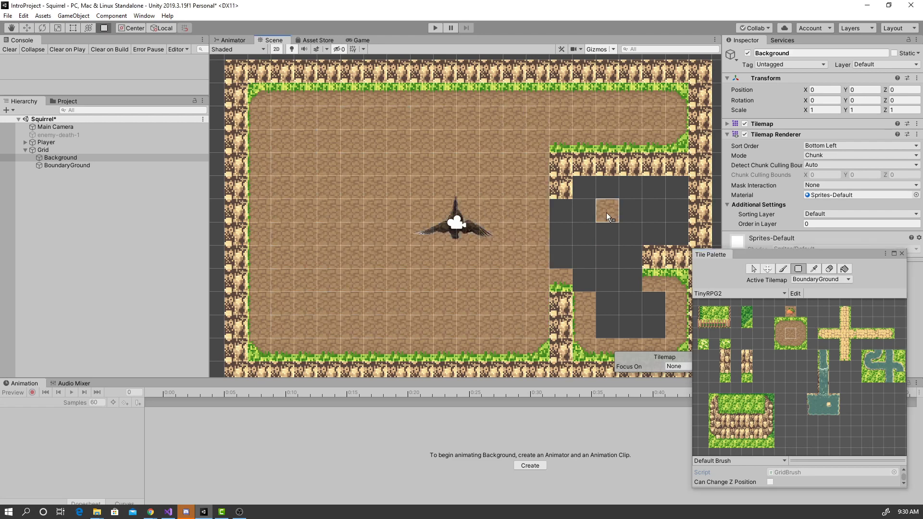
{"action": "left_click_drag", "start_coordinate": [588, 197], "coordinate": [627, 322]}
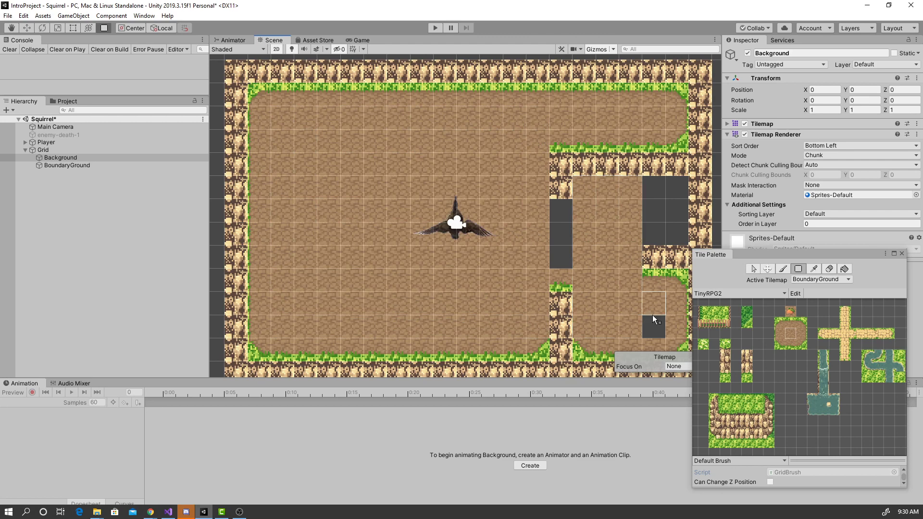
{"action": "left_click_drag", "start_coordinate": [565, 254], "coordinate": [566, 254]}
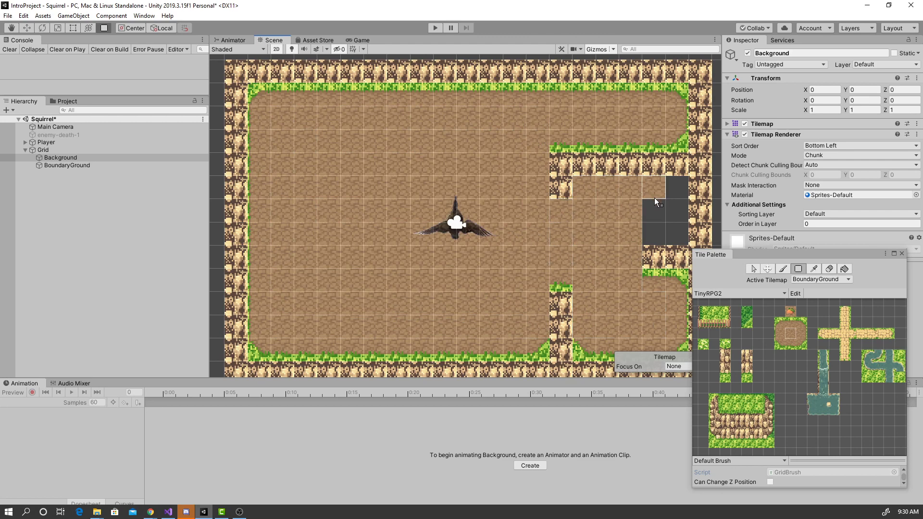
{"action": "left_click_drag", "start_coordinate": [654, 198], "coordinate": [671, 228]}
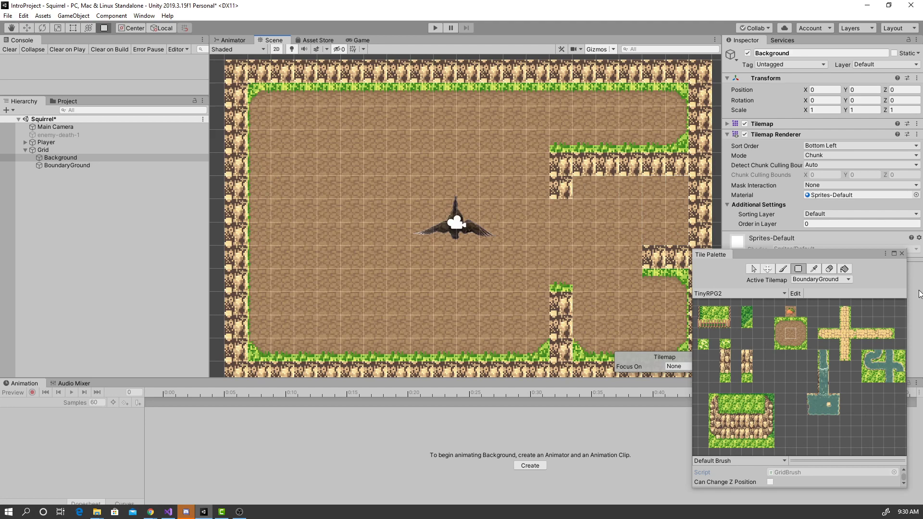
{"action": "left_click", "coordinate": [902, 254]}
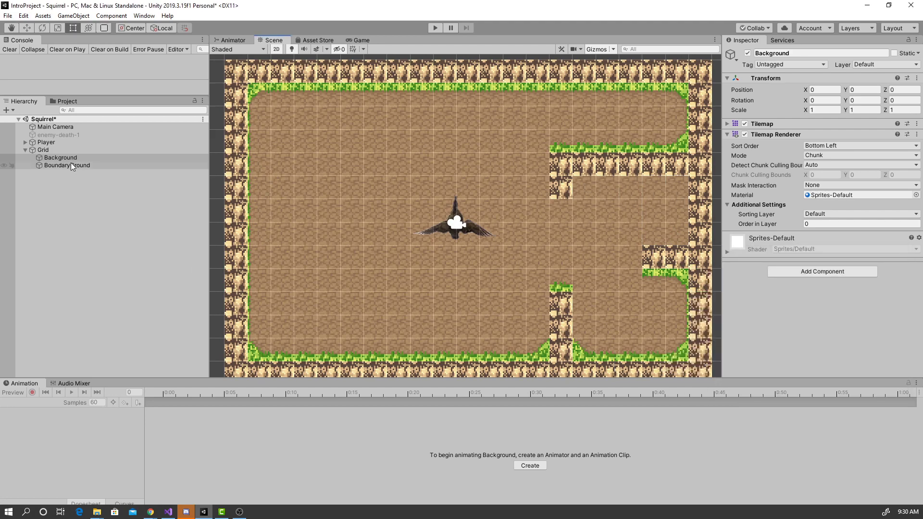
Step: Compare the component settings of the Background and BoundaryGround tilemaps
{"action": "left_click", "coordinate": [58, 165]}
{"action": "left_click", "coordinate": [54, 158]}
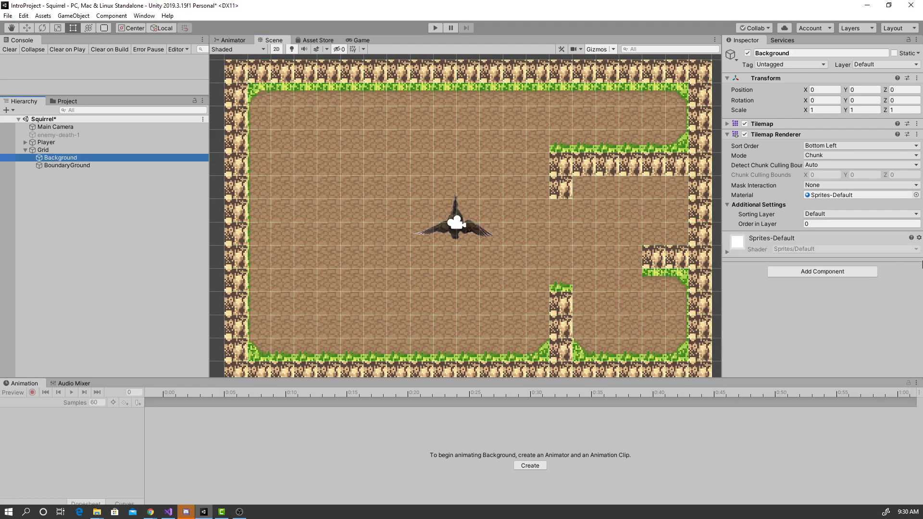
{"action": "left_click", "coordinate": [95, 164]}
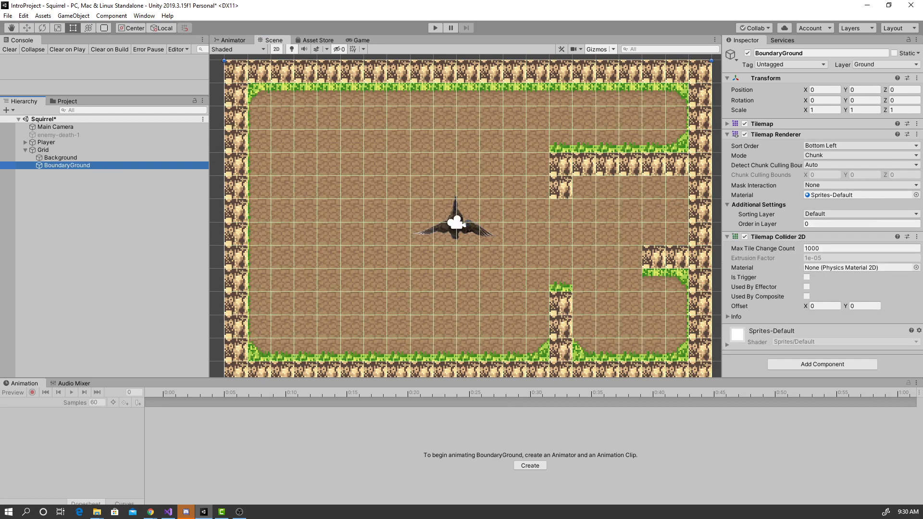
Step: Test the level in Play mode, inspect the Background and Grid objects, and stop the game
{"action": "left_click", "coordinate": [436, 27]}
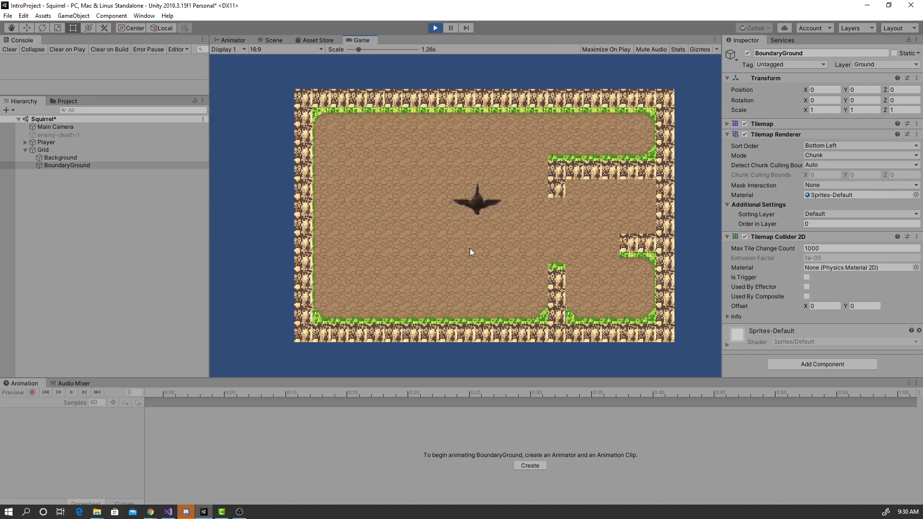
{"action": "left_click", "coordinate": [62, 157]}
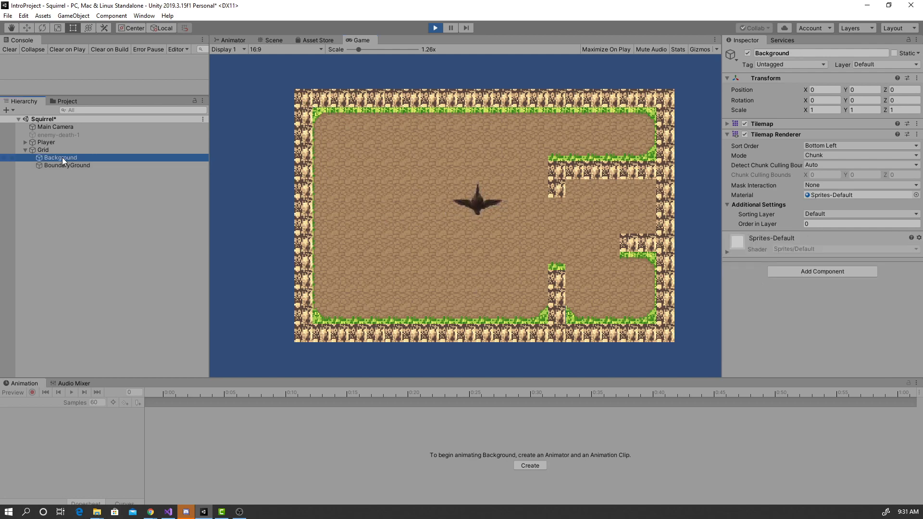
{"action": "left_click", "coordinate": [50, 150]}
{"action": "left_click", "coordinate": [434, 28]}
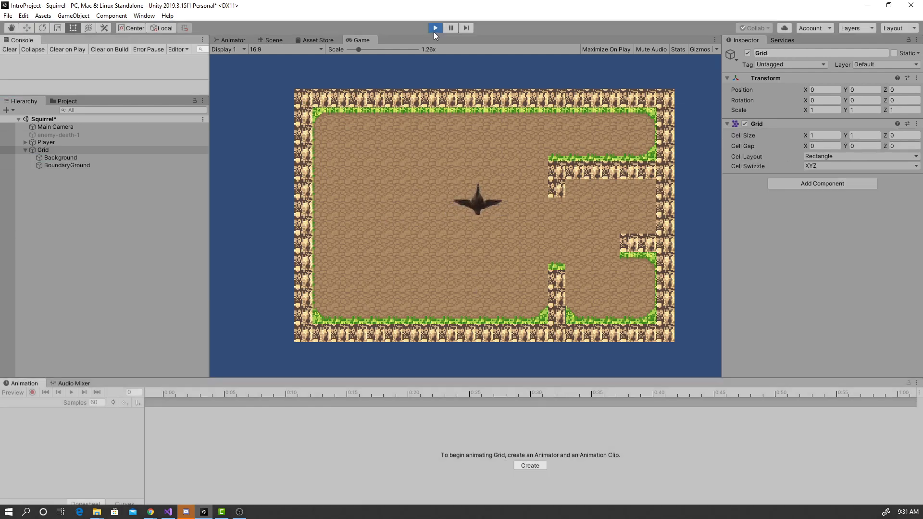
Step: Reopen the Tile Palette with Background selected, move it clear of the scene, and set Focus On to Tilemap
{"action": "left_click", "coordinate": [71, 158]}
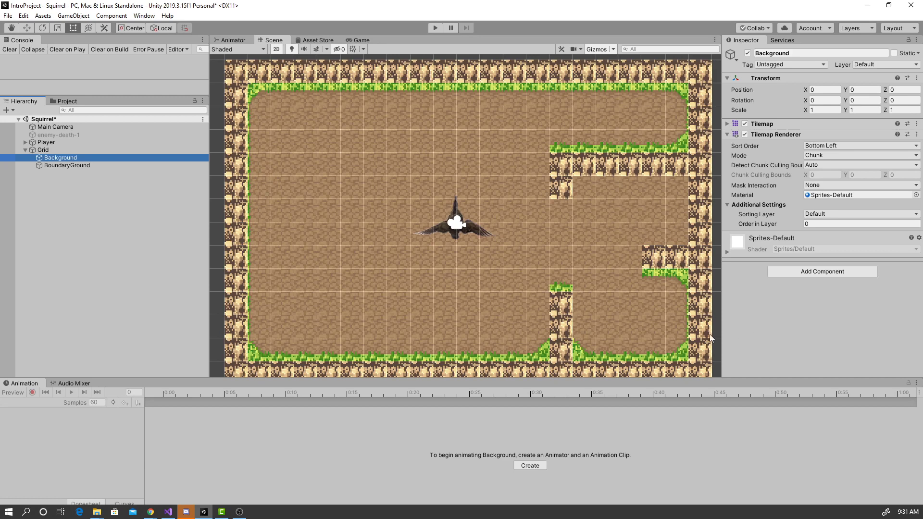
{"action": "left_click", "coordinate": [144, 16]}
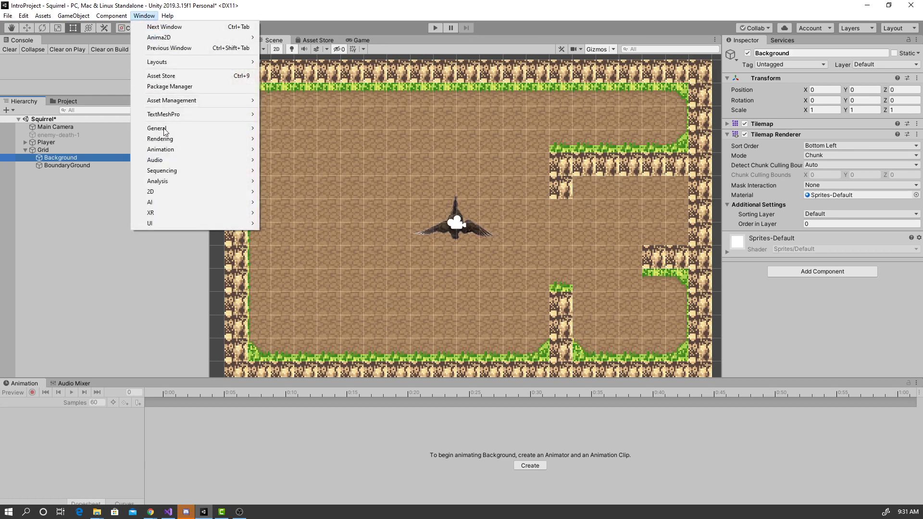
{"action": "mouse_move", "coordinate": [172, 192]}
{"action": "left_click", "coordinate": [293, 213]}
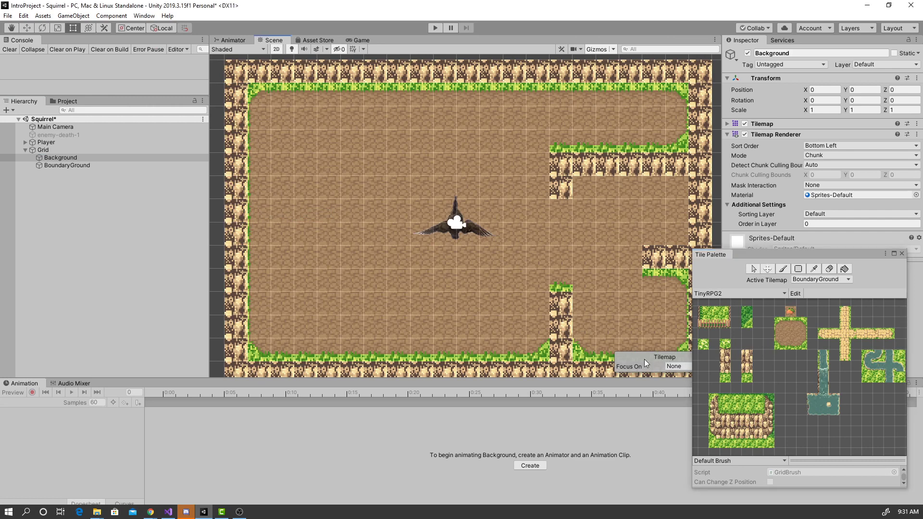
{"action": "left_click_drag", "start_coordinate": [776, 256], "coordinate": [800, 256]}
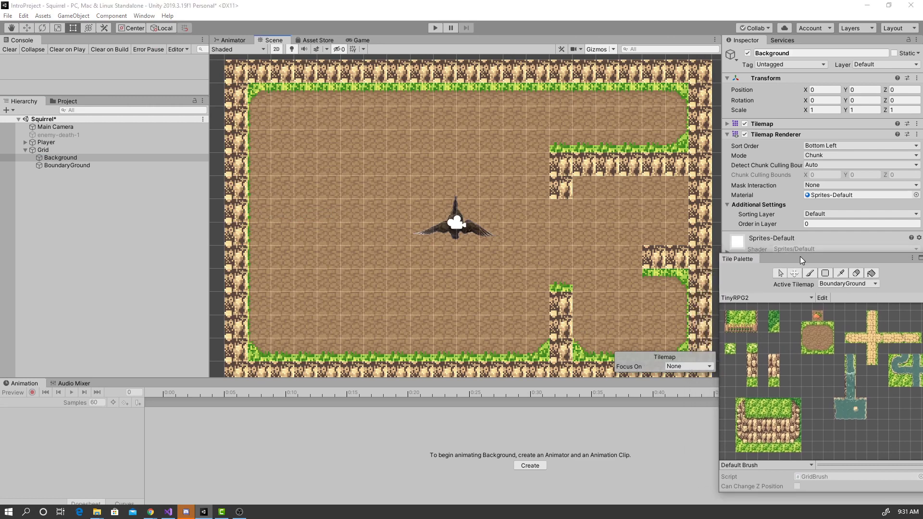
{"action": "left_click", "coordinate": [706, 369]}
{"action": "left_click", "coordinate": [700, 387]}
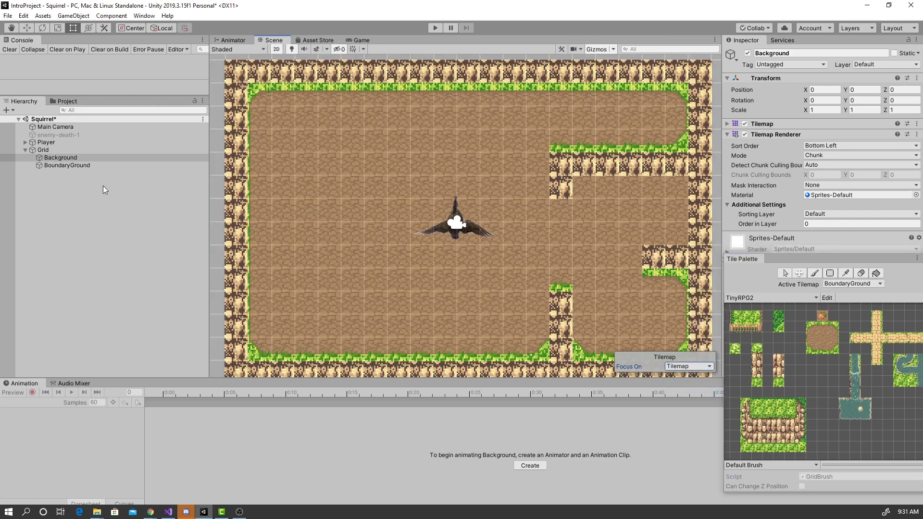
Step: Alternate between the focused BoundaryGround and Background tilemaps to check which one holds the painted tiles
{"action": "left_click", "coordinate": [48, 165]}
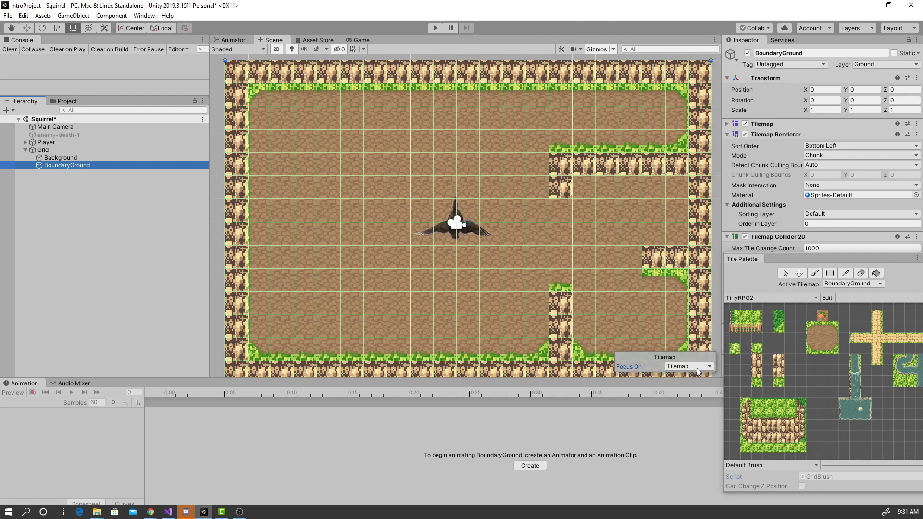
{"action": "left_click", "coordinate": [70, 157]}
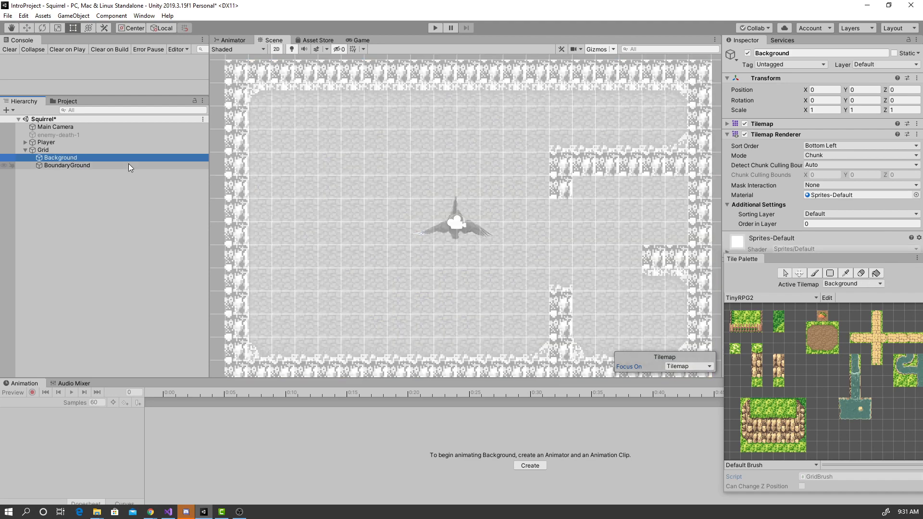
{"action": "left_click", "coordinate": [106, 166]}
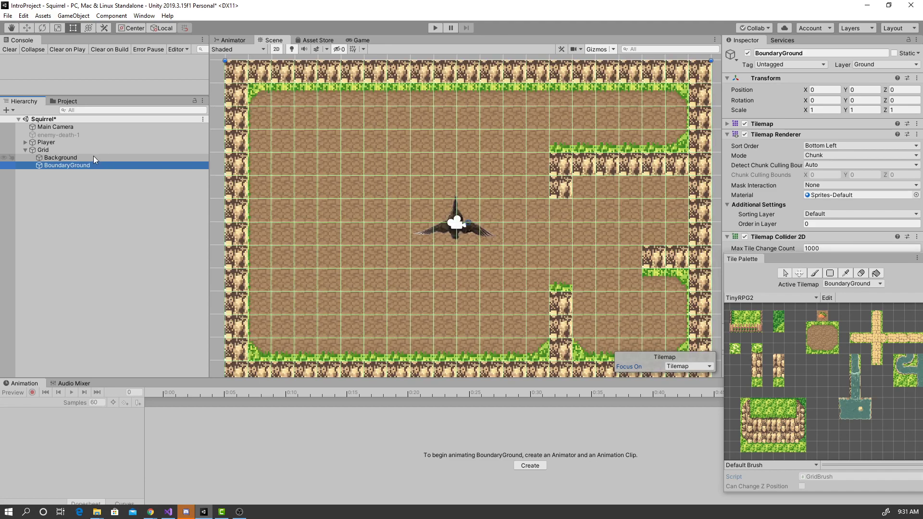
{"action": "left_click", "coordinate": [94, 158]}
{"action": "left_click", "coordinate": [86, 166]}
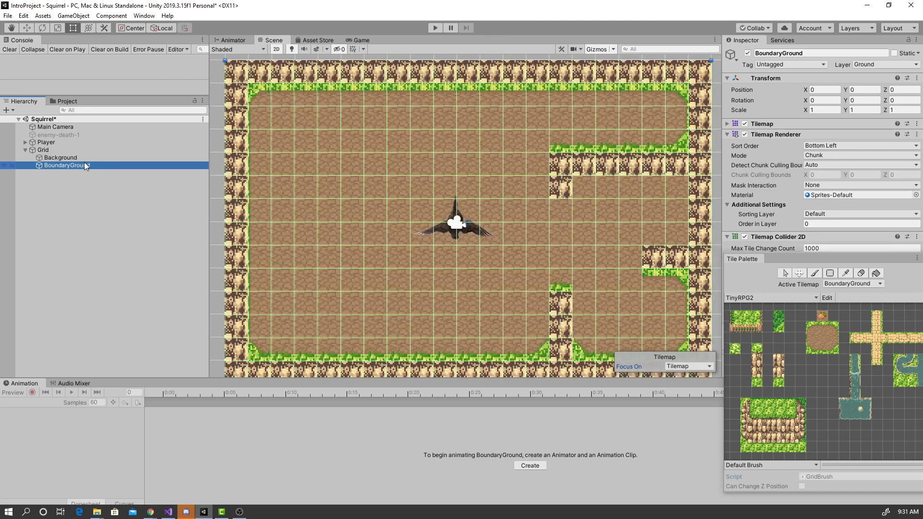
{"action": "left_click", "coordinate": [82, 156]}
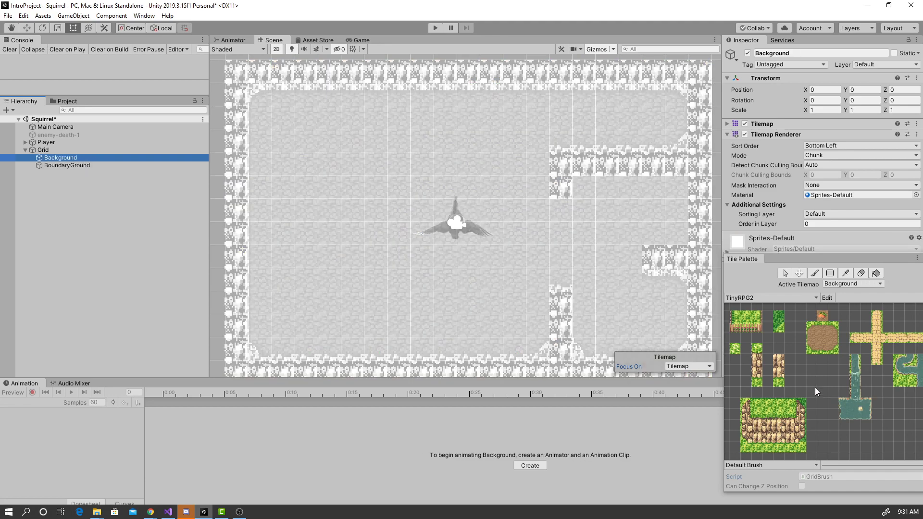
Step: Erase the dirt and grass-edged floor tiles from the BoundaryGround tilemap in the large open area left of the inner walls
{"action": "left_click", "coordinate": [64, 166]}
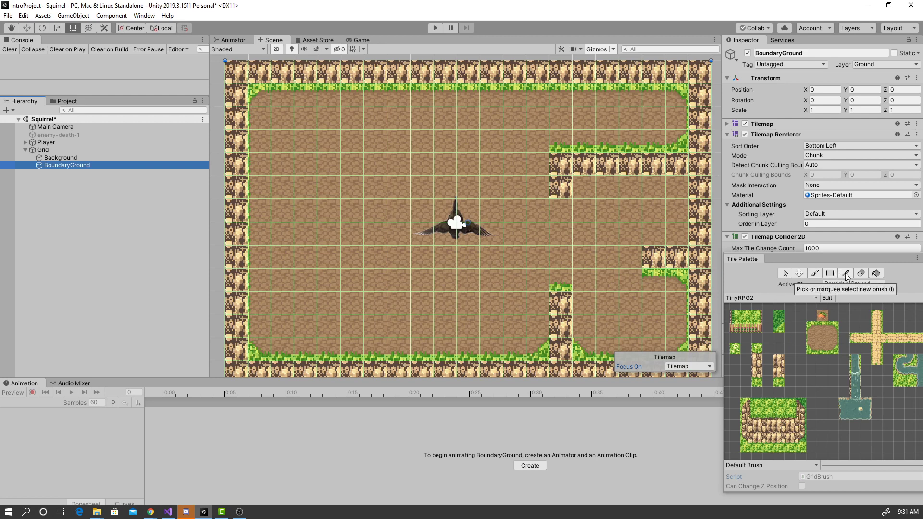
{"action": "left_click", "coordinate": [861, 276]}
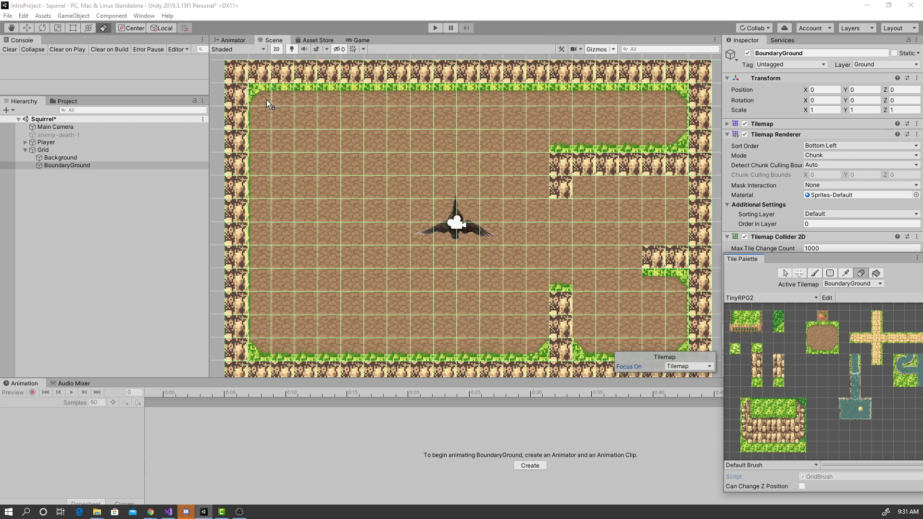
{"action": "left_click_drag", "start_coordinate": [266, 99], "coordinate": [256, 241]}
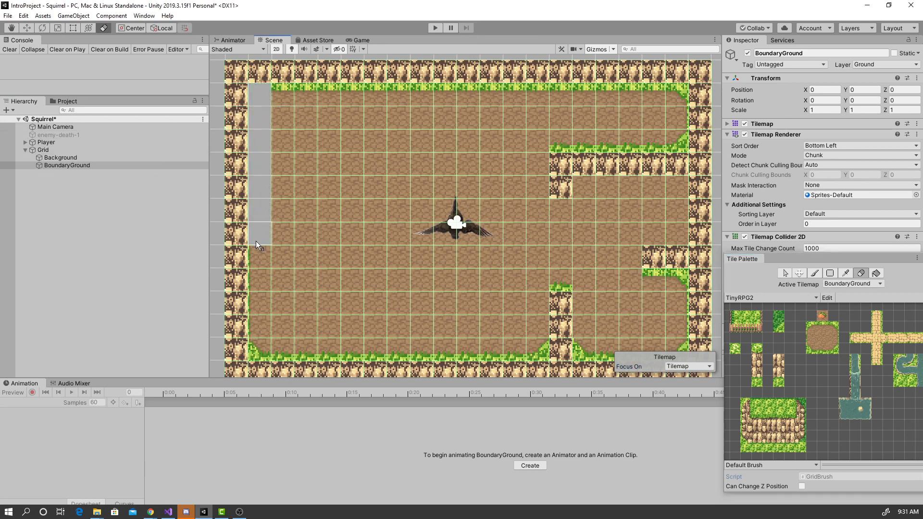
{"action": "left_click_drag", "start_coordinate": [397, 347], "coordinate": [518, 353]}
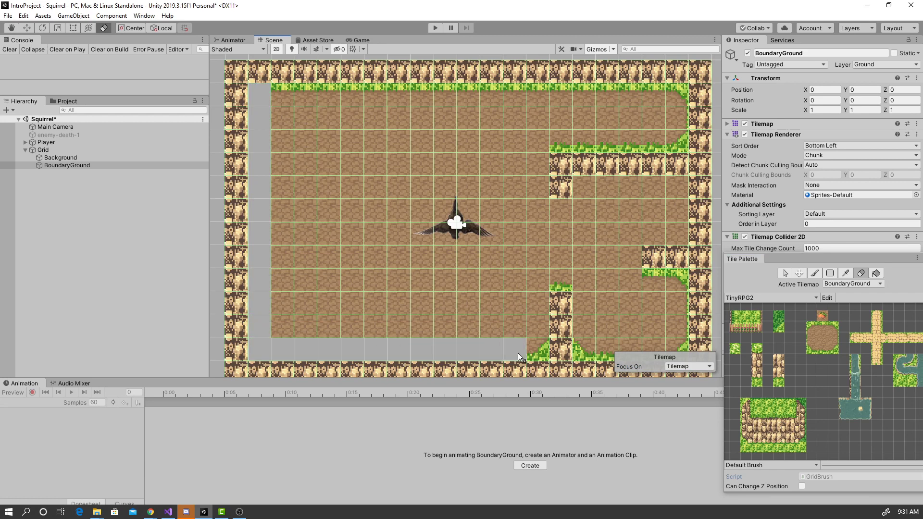
{"action": "mouse_move", "coordinate": [541, 307]}
{"action": "left_mouse_down"}
{"action": "mouse_move", "coordinate": [532, 115]}
{"action": "mouse_move", "coordinate": [450, 98]}
{"action": "mouse_move", "coordinate": [312, 105]}
{"action": "mouse_move", "coordinate": [276, 129]}
{"action": "mouse_move", "coordinate": [292, 316]}
{"action": "mouse_move", "coordinate": [428, 327]}
{"action": "mouse_move", "coordinate": [520, 267]}
{"action": "mouse_move", "coordinate": [504, 122]}
{"action": "mouse_move", "coordinate": [276, 133]}
{"action": "left_mouse_up"}
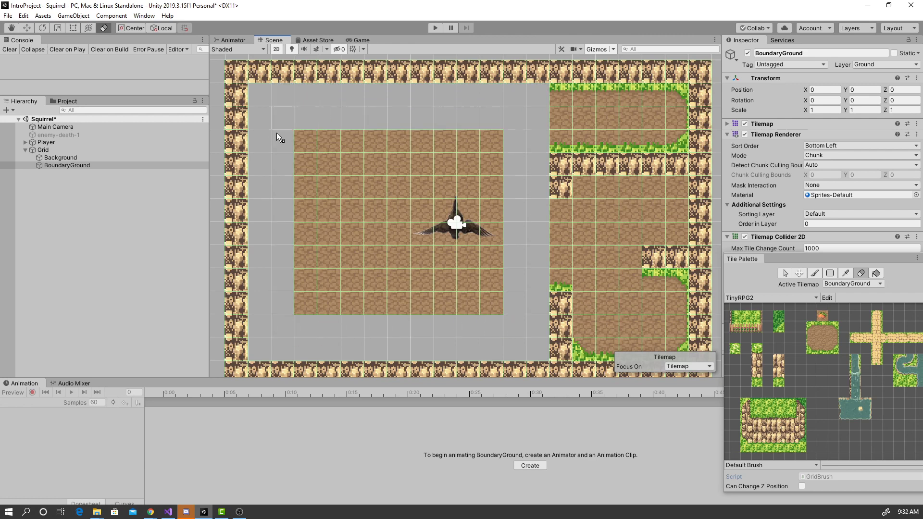
{"action": "mouse_move", "coordinate": [347, 304]}
{"action": "left_mouse_down"}
{"action": "mouse_move", "coordinate": [487, 235]}
{"action": "mouse_move", "coordinate": [486, 296]}
{"action": "mouse_move", "coordinate": [380, 288]}
{"action": "mouse_move", "coordinate": [296, 243]}
{"action": "mouse_move", "coordinate": [446, 235]}
{"action": "mouse_move", "coordinate": [307, 218]}
{"action": "mouse_move", "coordinate": [442, 209]}
{"action": "mouse_move", "coordinate": [308, 143]}
{"action": "mouse_move", "coordinate": [458, 138]}
{"action": "left_mouse_up"}
{"action": "left_click_drag", "start_coordinate": [483, 169], "coordinate": [333, 175]}
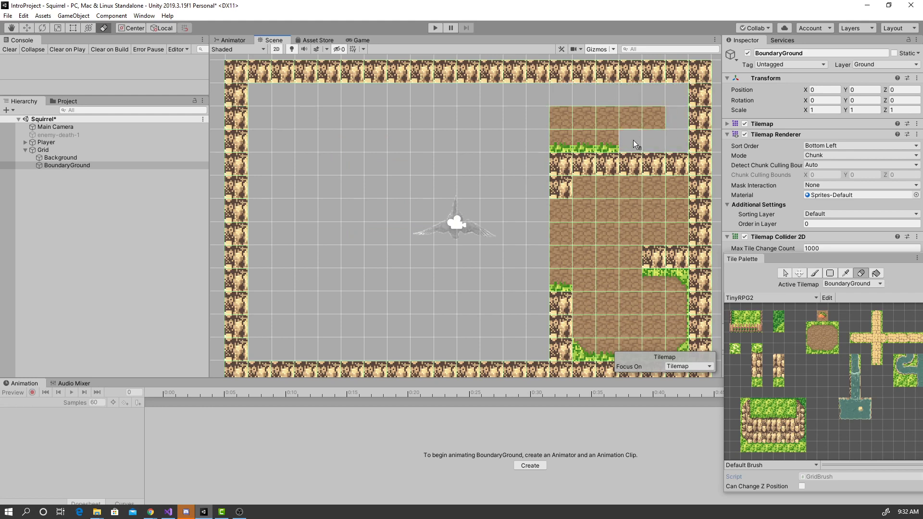
Step: Erase the remaining floor tiles above, between and below the inner walls on BoundaryGround, keeping only the rock wall tiles
{"action": "left_click_drag", "start_coordinate": [553, 143], "coordinate": [619, 121]}
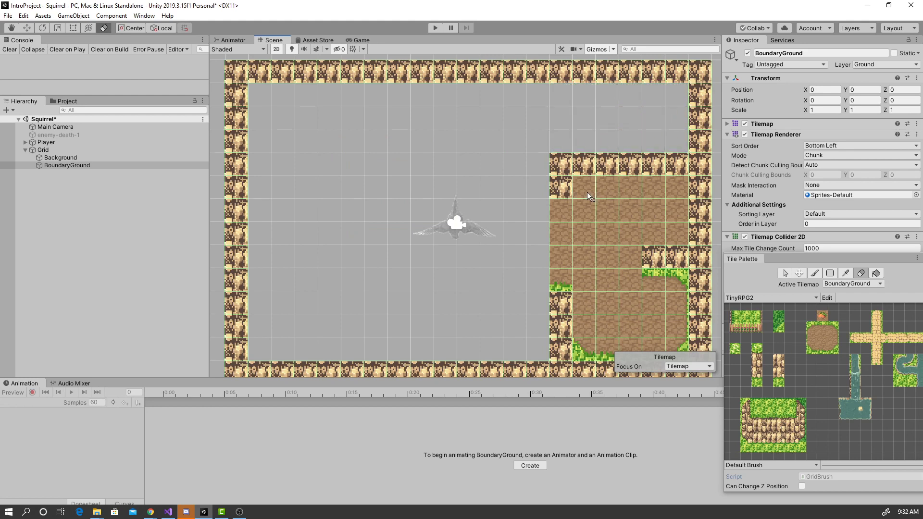
{"action": "left_click_drag", "start_coordinate": [677, 229], "coordinate": [555, 235]}
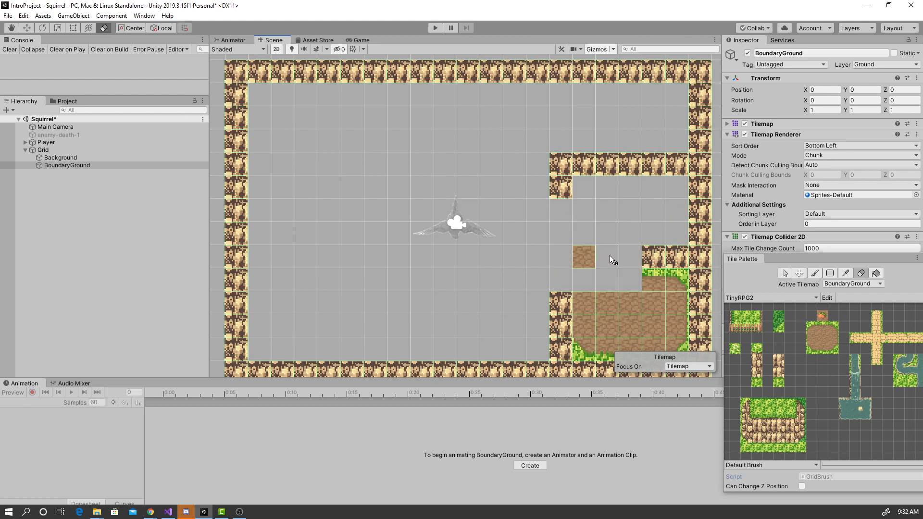
{"action": "left_click_drag", "start_coordinate": [586, 347], "coordinate": [651, 348]}
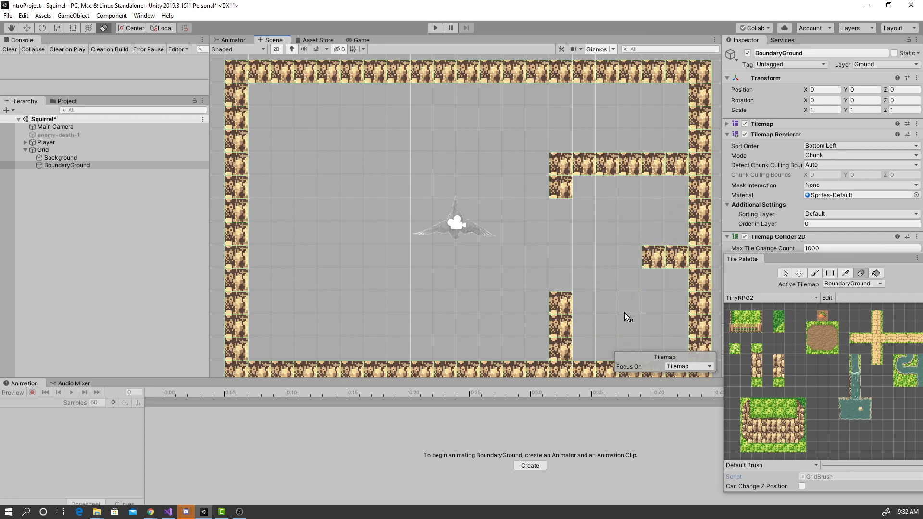
Step: Box-fill the Background tilemap with the plain dirt tile across the area inside the outer walls, and compare it with BoundaryGround
{"action": "left_click", "coordinate": [73, 159]}
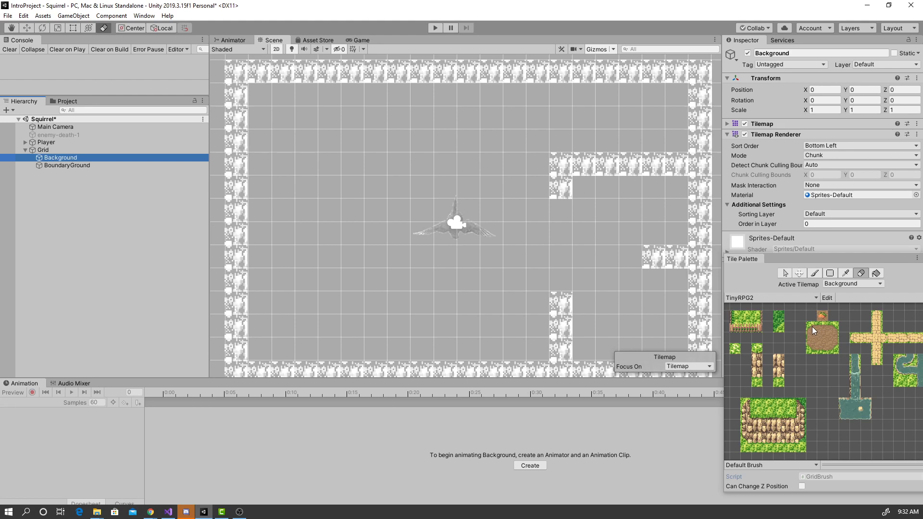
{"action": "left_click", "coordinate": [821, 339]}
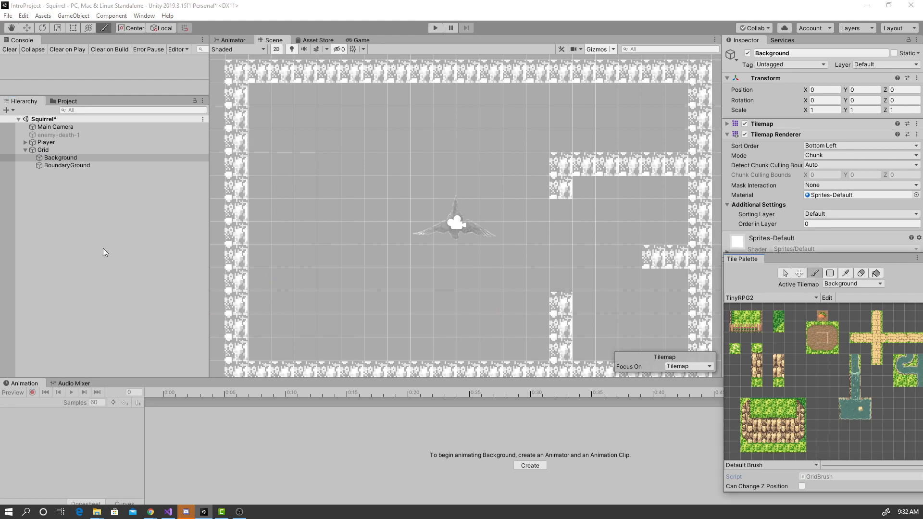
{"action": "left_click", "coordinate": [828, 273]}
{"action": "mouse_move", "coordinate": [252, 97]}
{"action": "left_mouse_down"}
{"action": "mouse_move", "coordinate": [399, 211]}
{"action": "mouse_move", "coordinate": [676, 348]}
{"action": "left_mouse_up"}
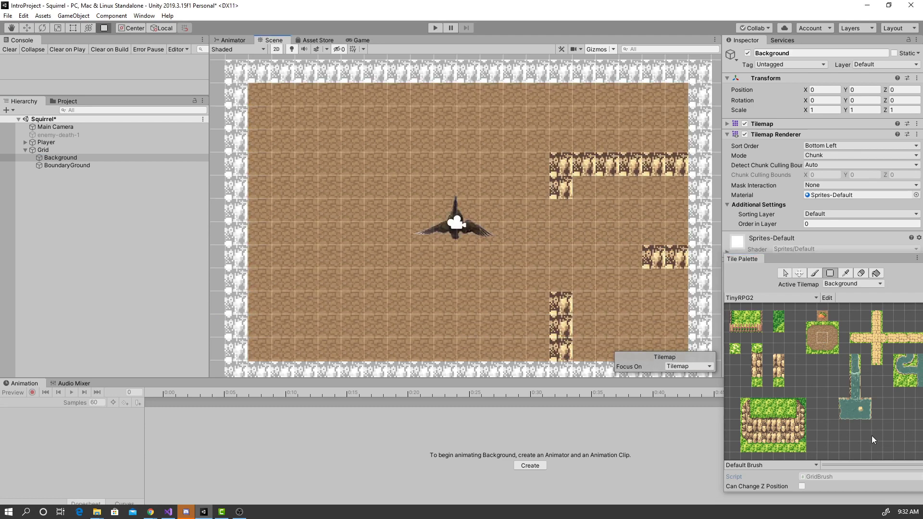
{"action": "left_click", "coordinate": [75, 166]}
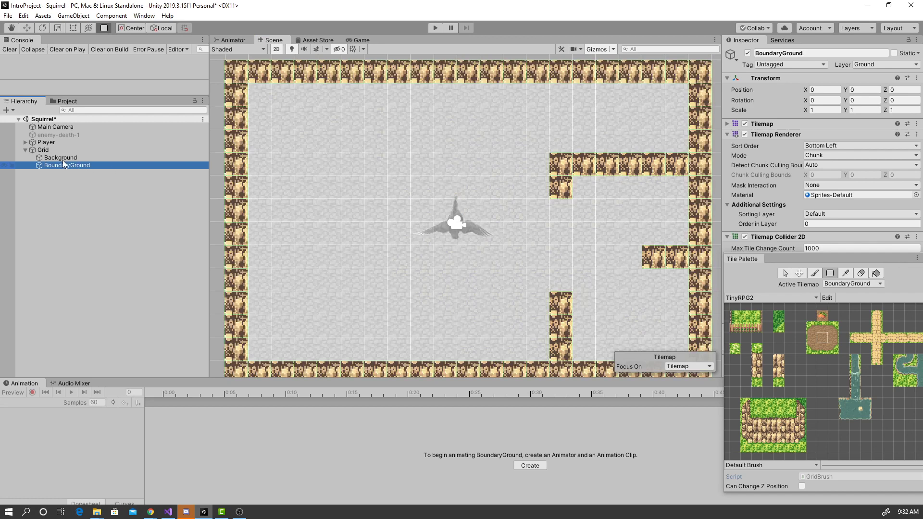
{"action": "left_click", "coordinate": [60, 158]}
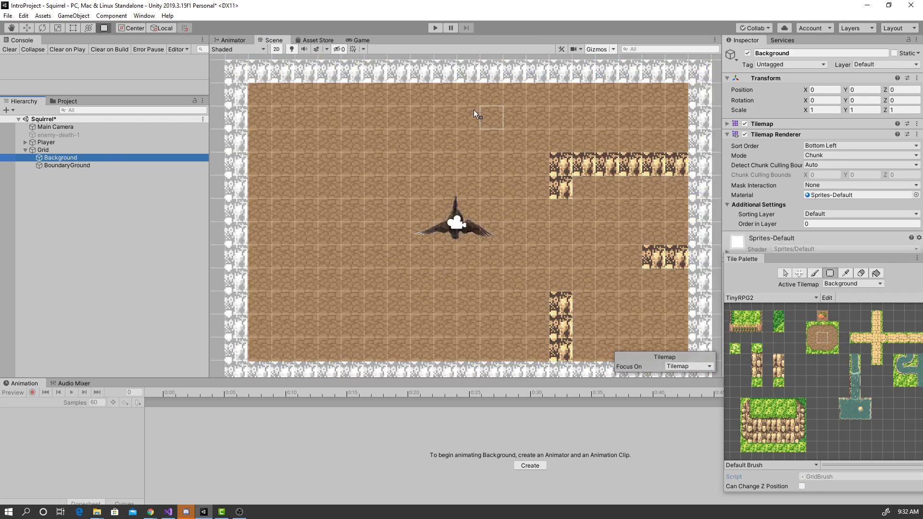
Step: Test the level in Play mode by flying the bird against the outer and inner walls, enlarge the game view to 1.68x, and stop the game
{"action": "left_click", "coordinate": [435, 28]}
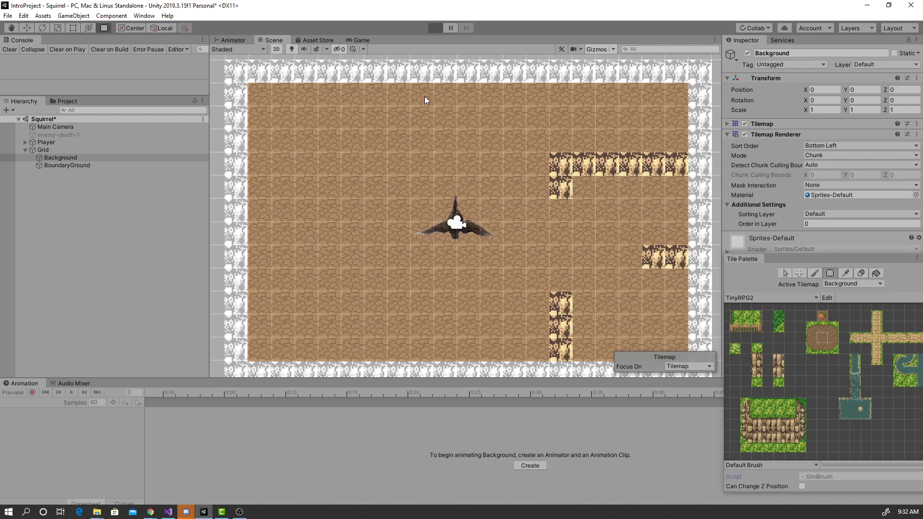
{"action": "key", "text": "w"}
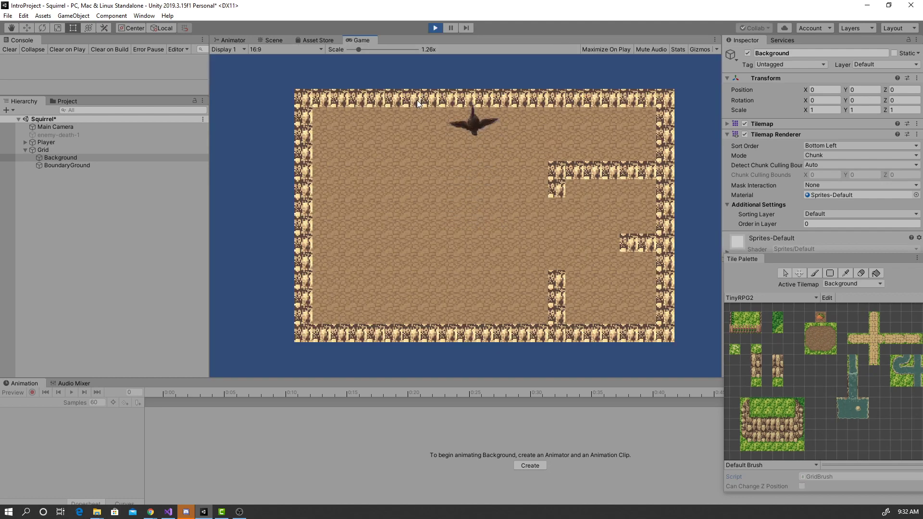
{"action": "key", "text": "s"}
{"action": "key", "text": "d"}
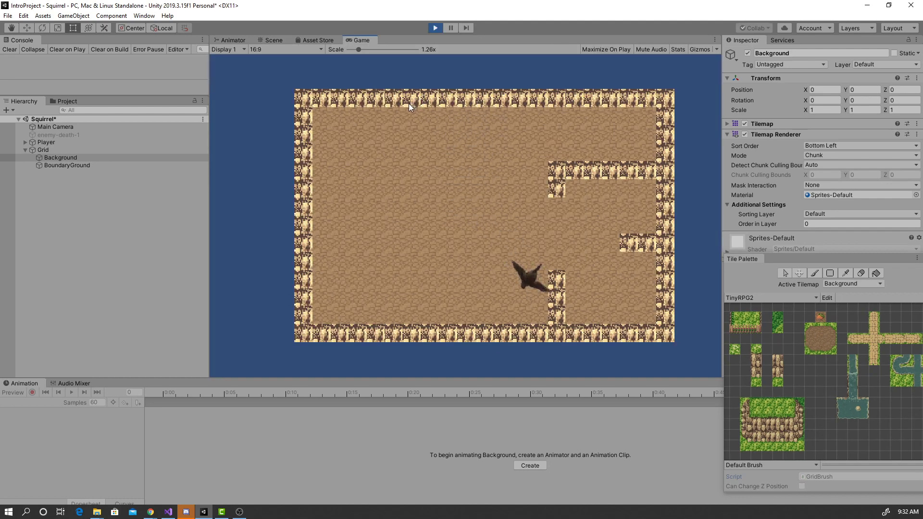
{"action": "key", "text": "w"}
{"action": "key", "text": "d"}
{"action": "key", "text": "w"}
{"action": "key", "text": "d"}
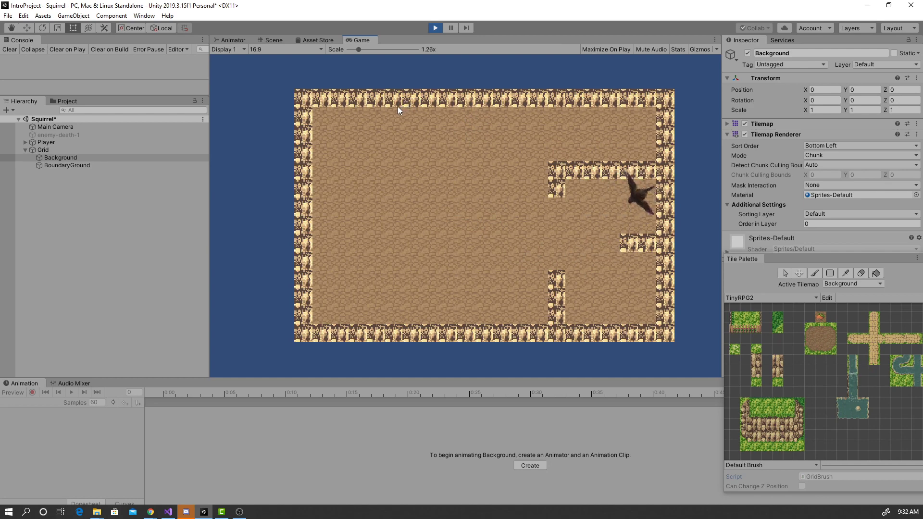
{"action": "key", "text": "a"}
{"action": "key", "text": "s"}
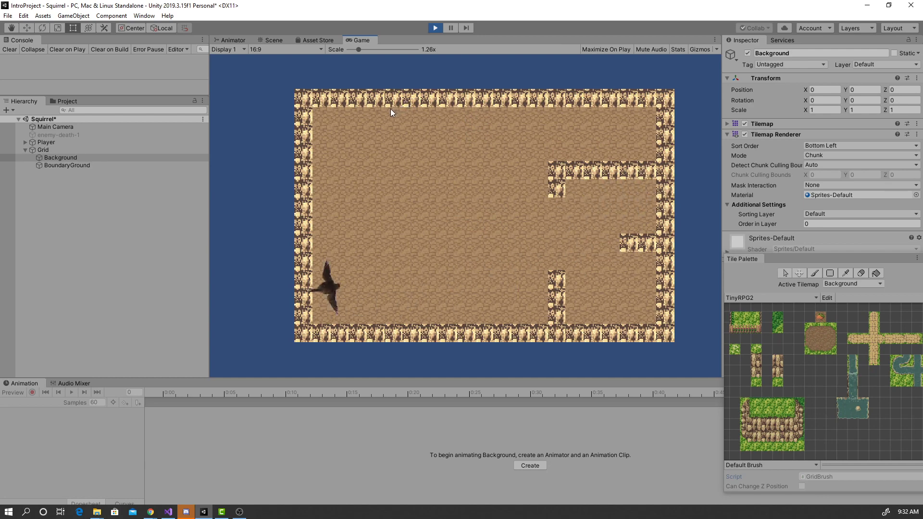
{"action": "key", "text": "w"}
{"action": "key", "text": "d"}
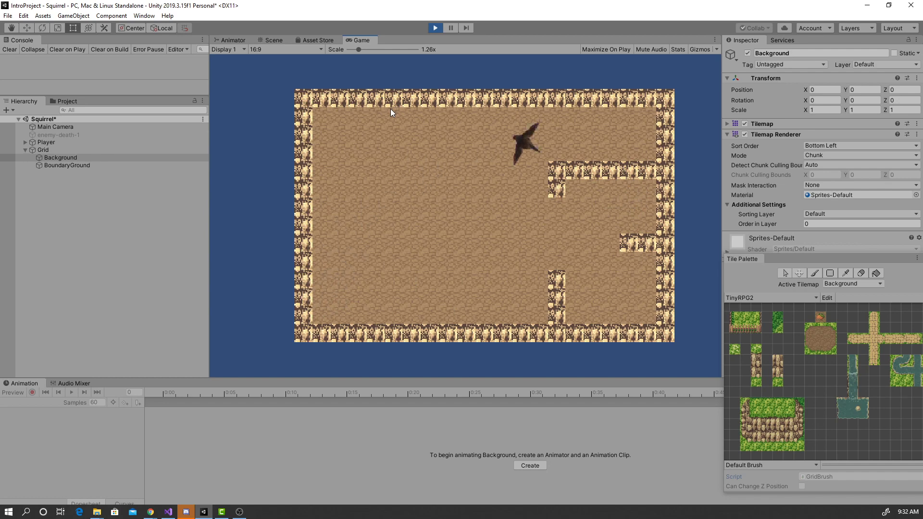
{"action": "key", "text": "d"}
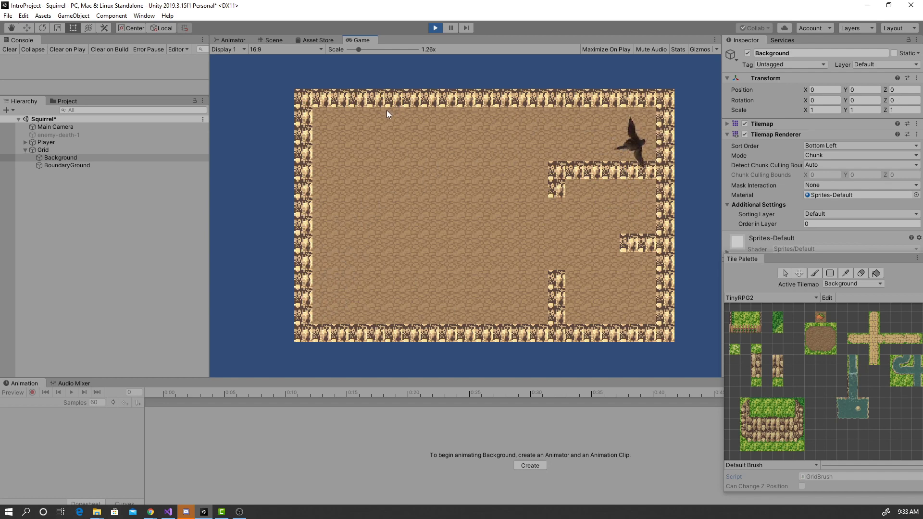
{"action": "key", "text": "a"}
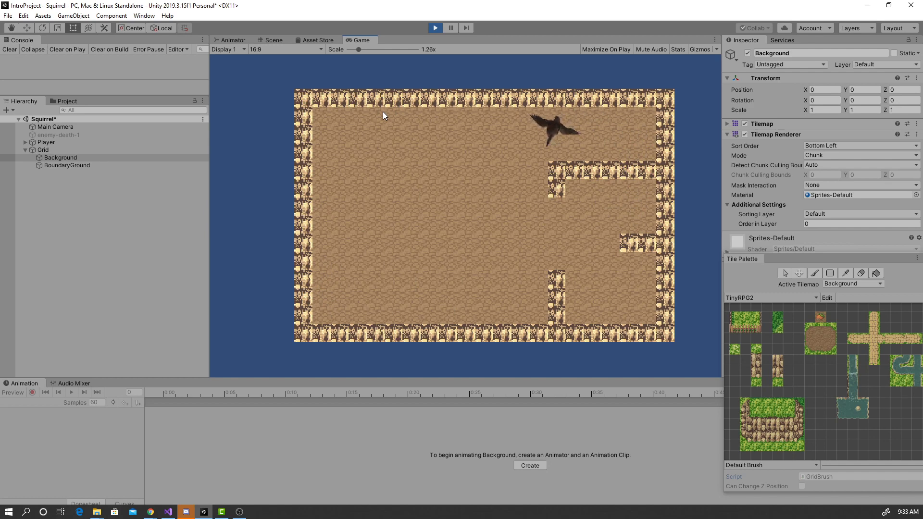
{"action": "key", "text": "a"}
{"action": "key", "text": "d"}
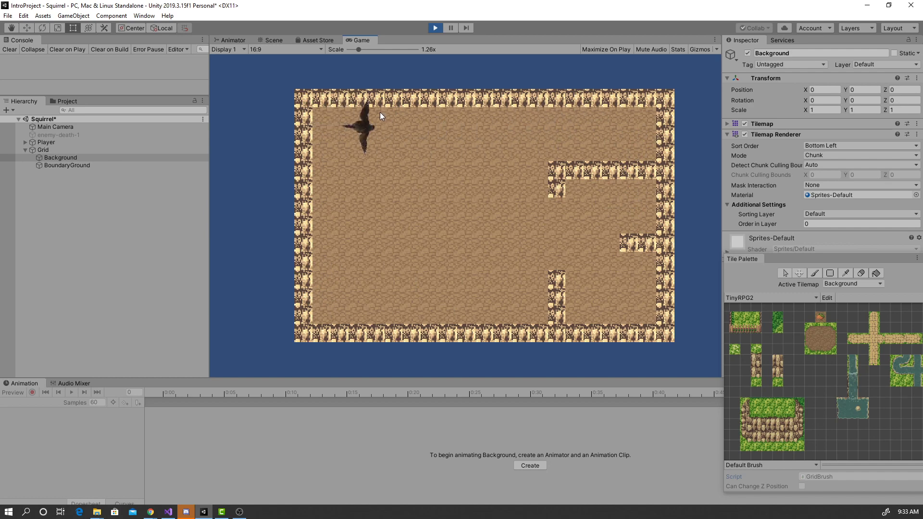
{"action": "key", "text": "s"}
{"action": "key", "text": "a"}
{"action": "key", "text": "w"}
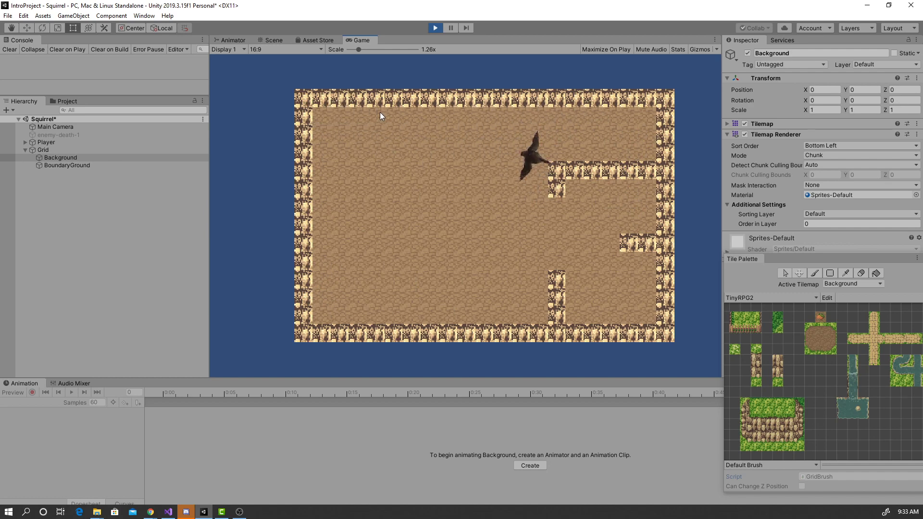
{"action": "key", "text": "d"}
{"action": "key", "text": "a"}
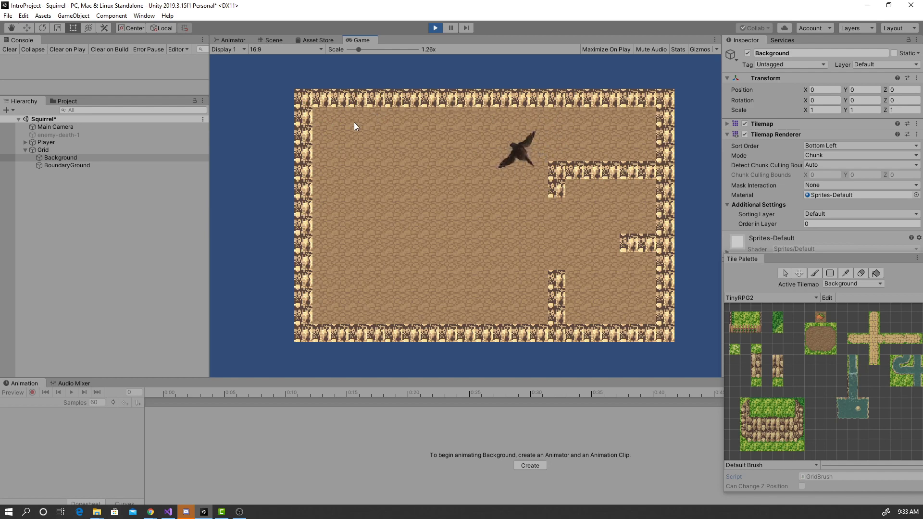
{"action": "key", "text": "w"}
{"action": "key", "text": "a"}
{"action": "key", "text": "s"}
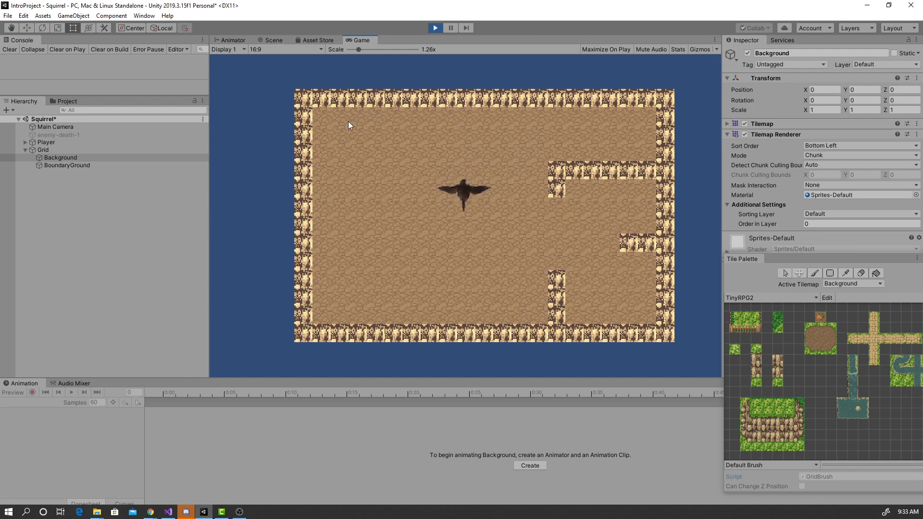
{"action": "key", "text": "d"}
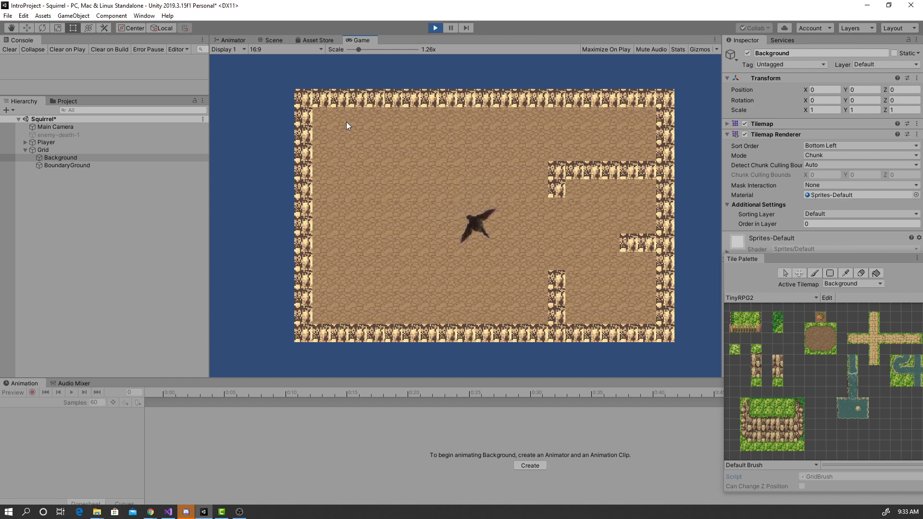
{"action": "key", "text": "a"}
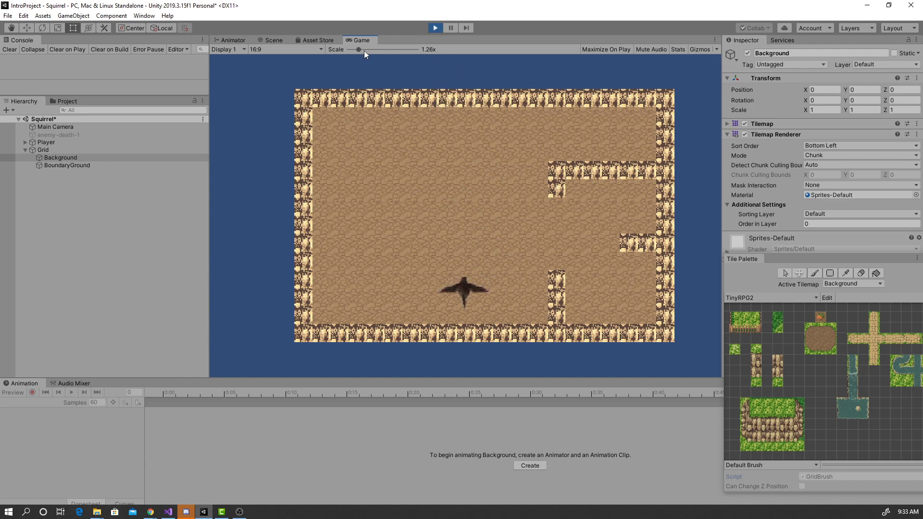
{"action": "left_click_drag", "start_coordinate": [356, 50], "coordinate": [369, 55]}
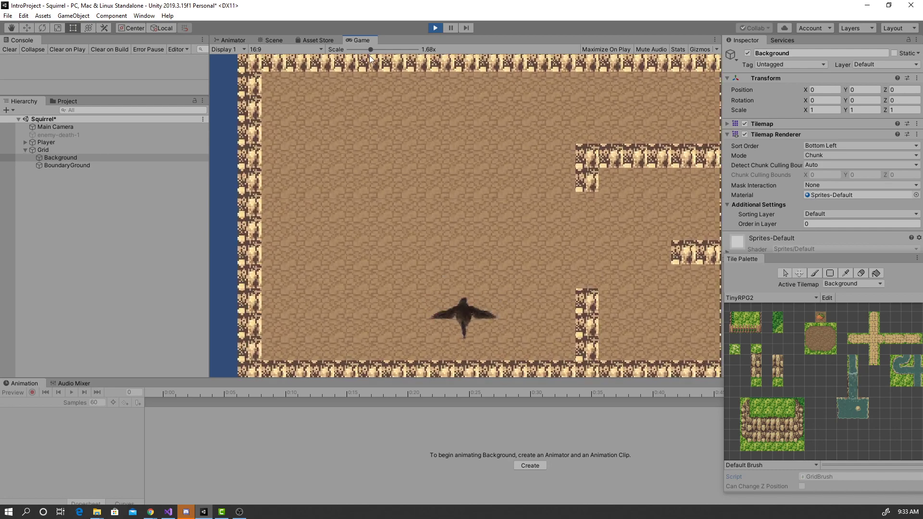
{"action": "left_click", "coordinate": [435, 27]}
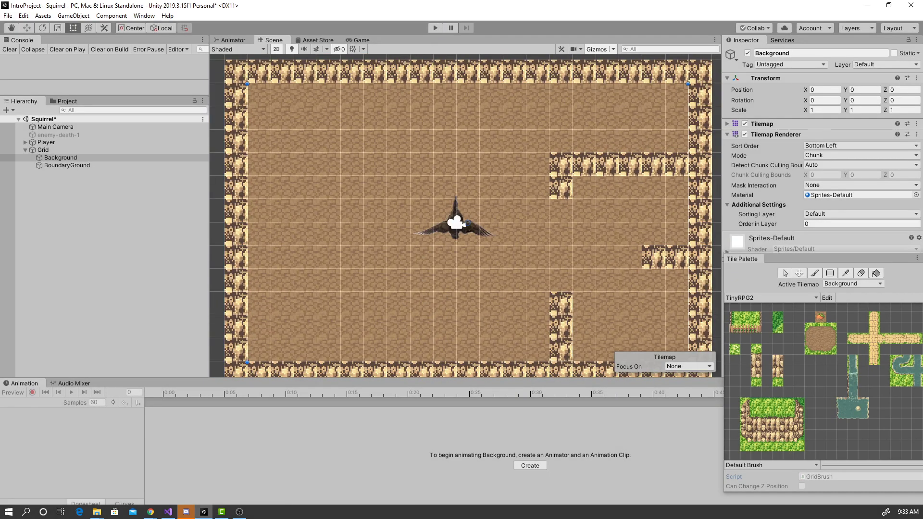
{"action": "key", "text": "alt+Tab"}
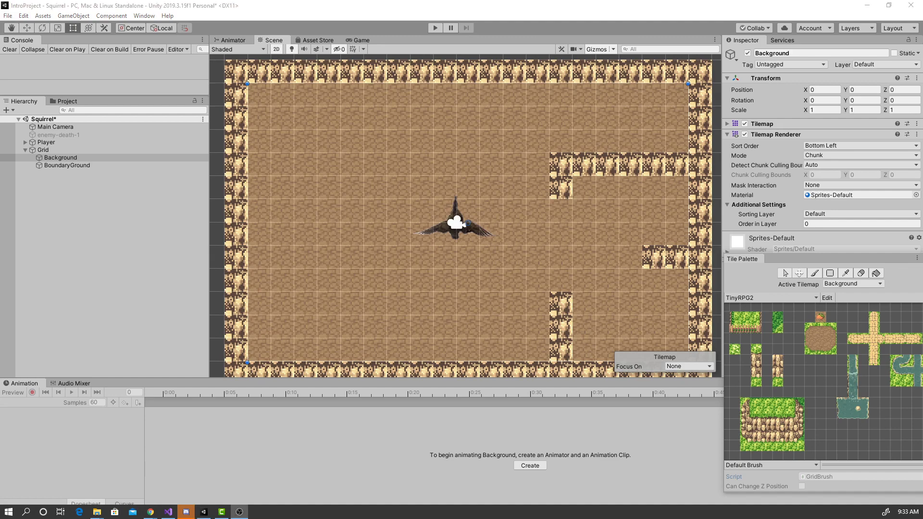